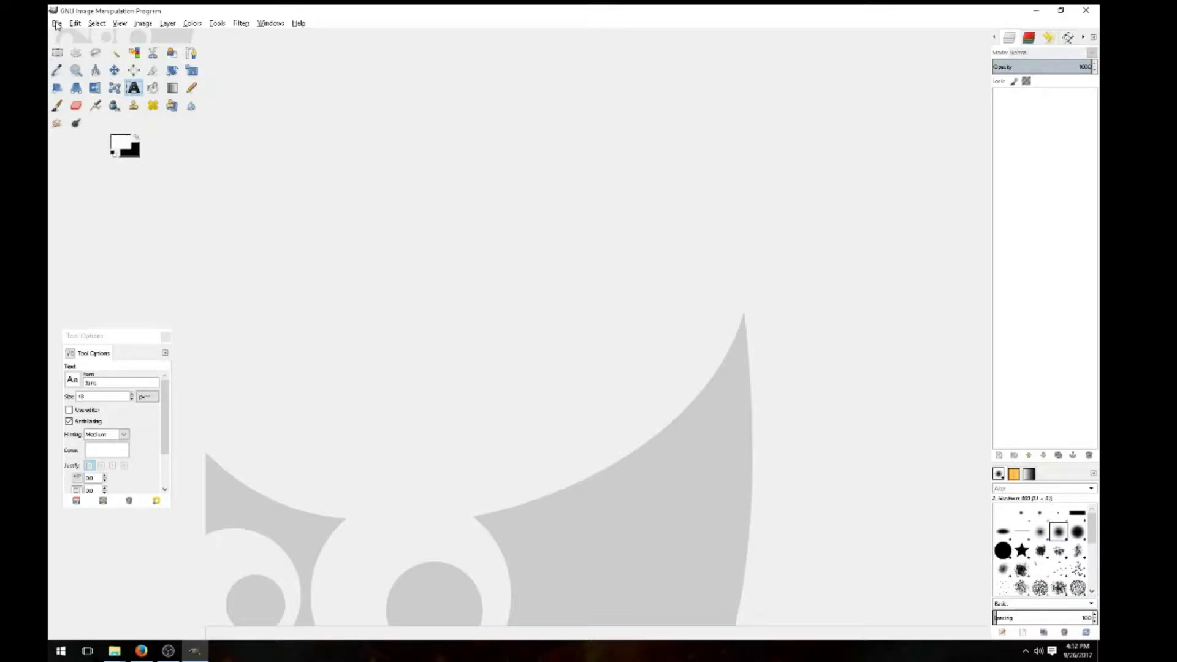
Open the image demo.jpg from the Desktop folder.
left_click(57, 23)
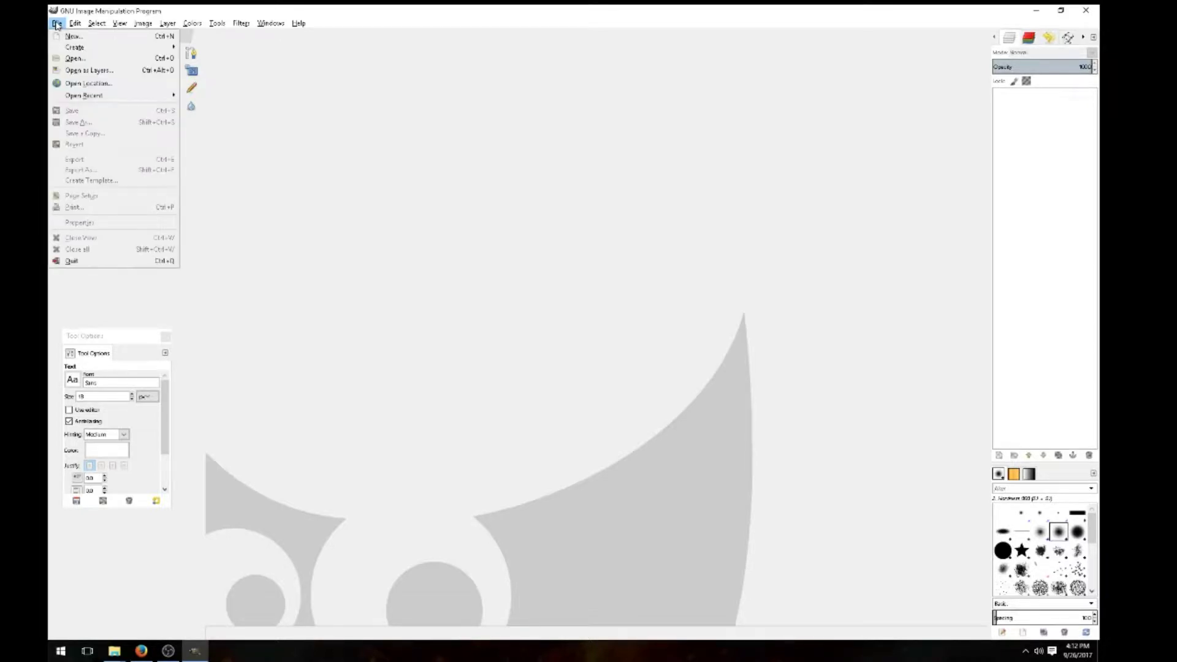
left_click(90, 59)
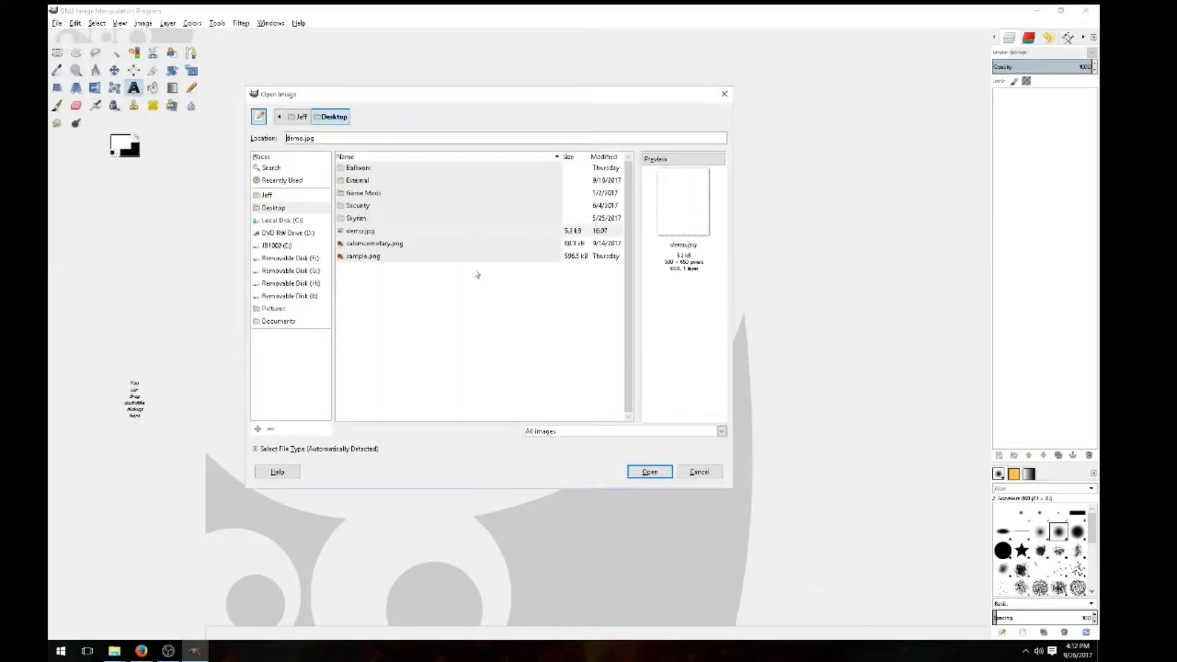
left_click(379, 232)
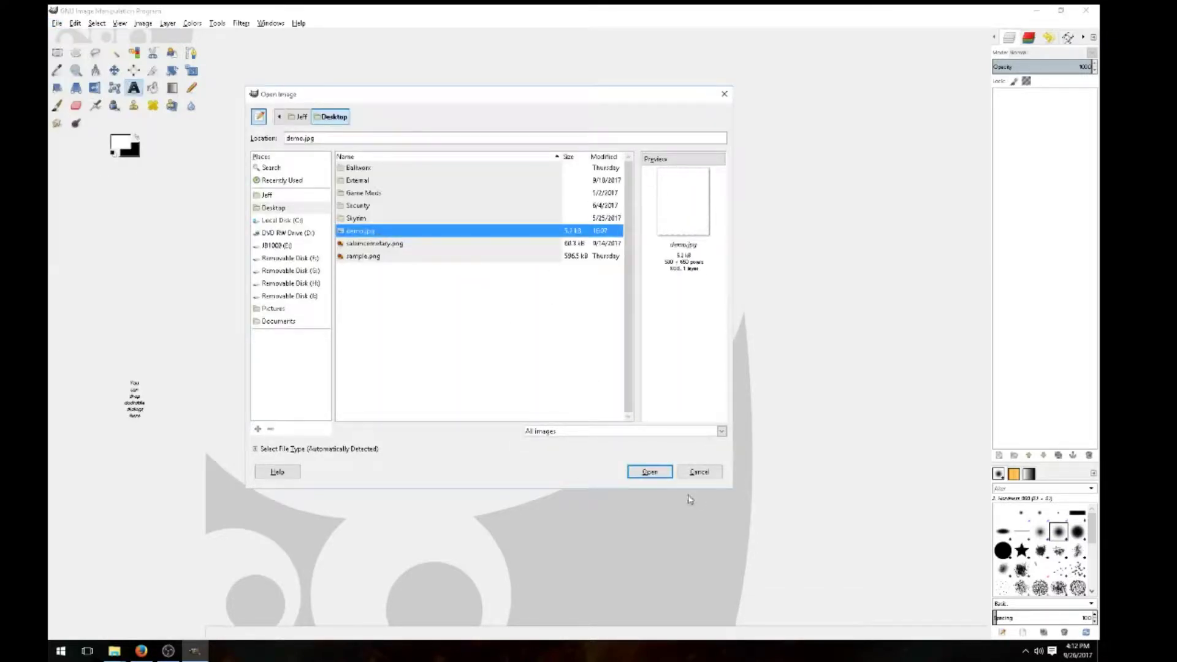
left_click(649, 471)
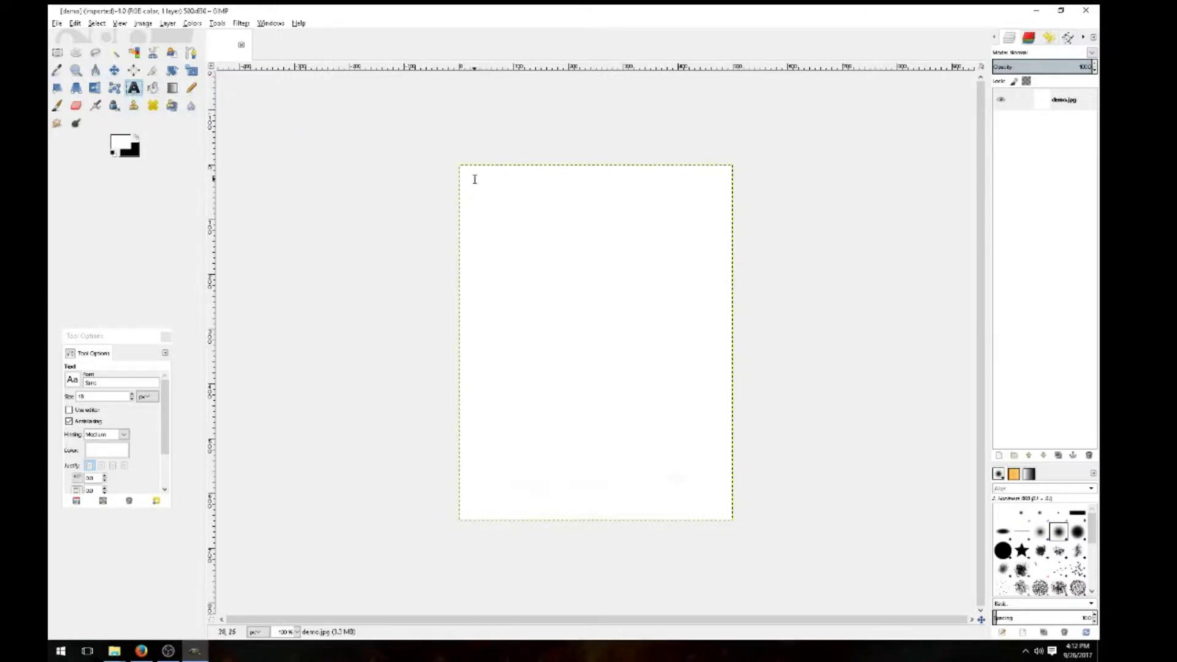
Create a text box of about 462 × 101 px across the top of the page and enter "Gimp".
left_click_drag(468, 175, 725, 513)
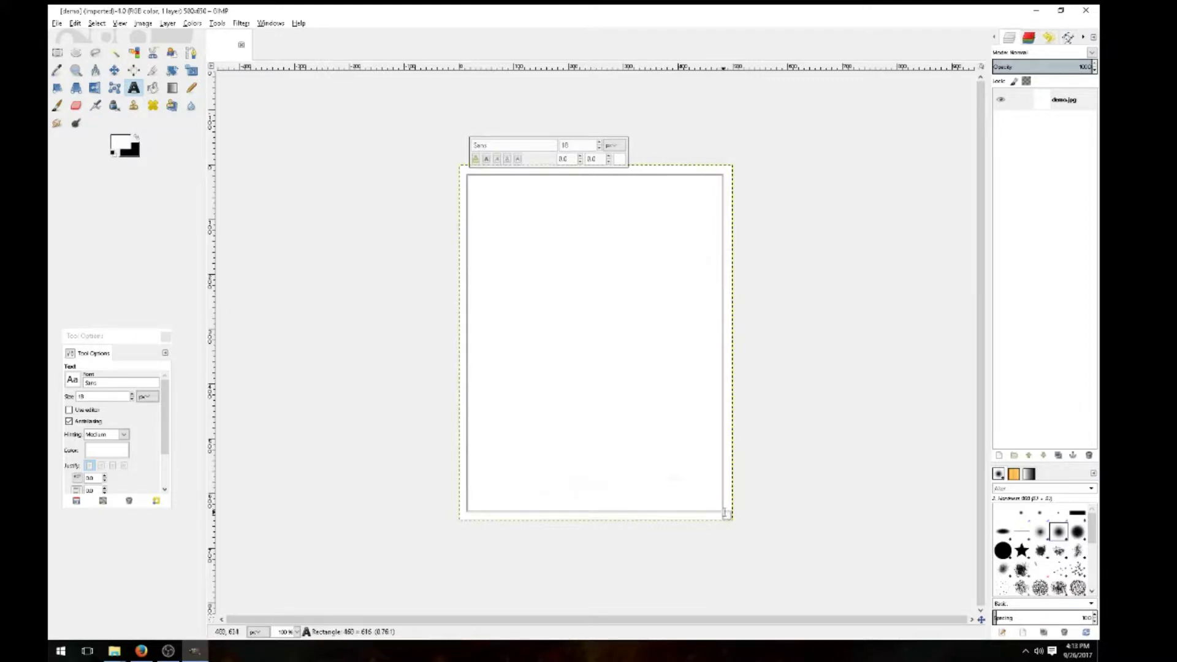
left_click_drag(727, 514, 722, 231)
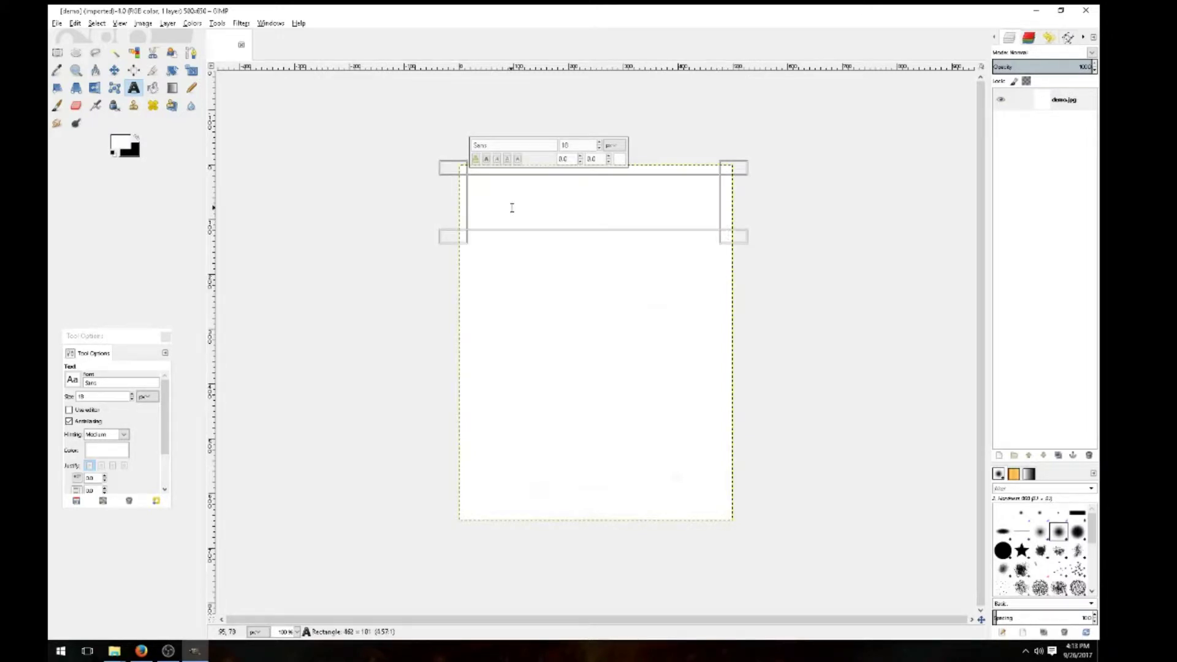
type("Gimp")
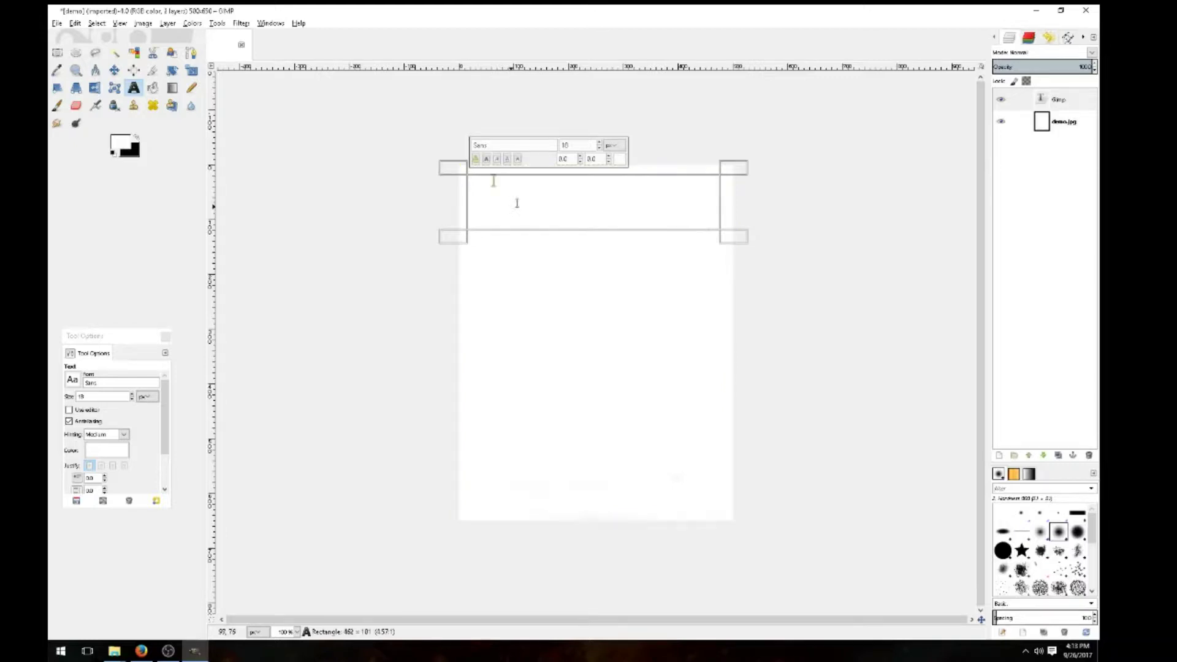
Set the foreground colour and the colour of the "Gimp" text to black (000000).
left_click(130, 149)
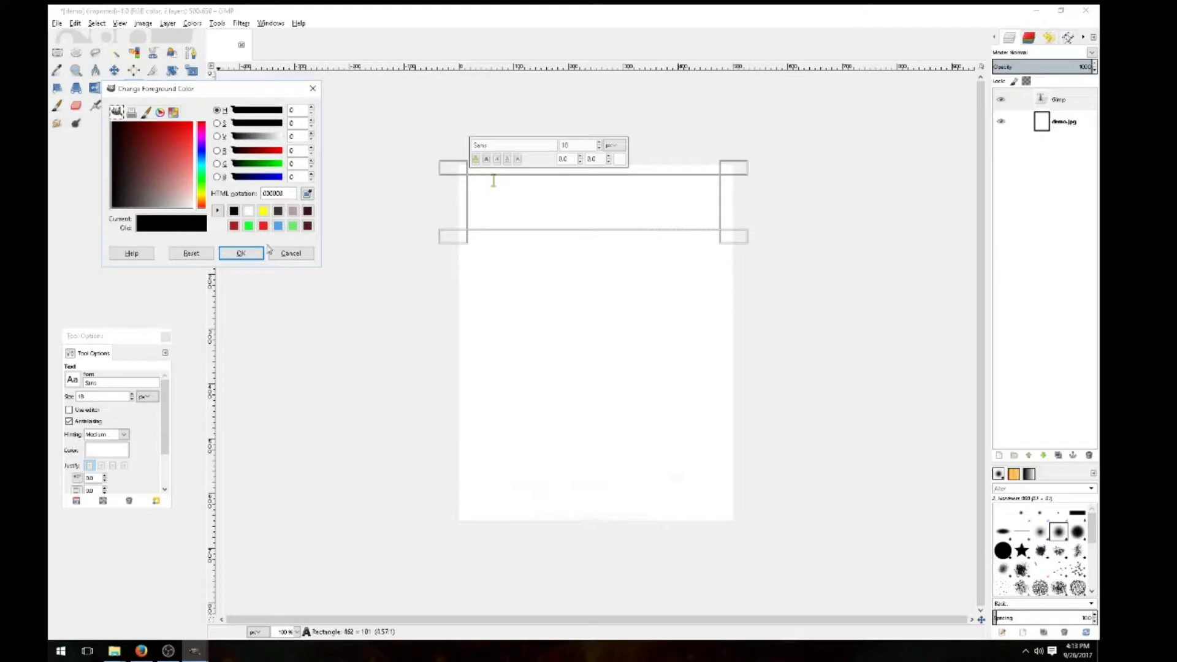
left_click(241, 254)
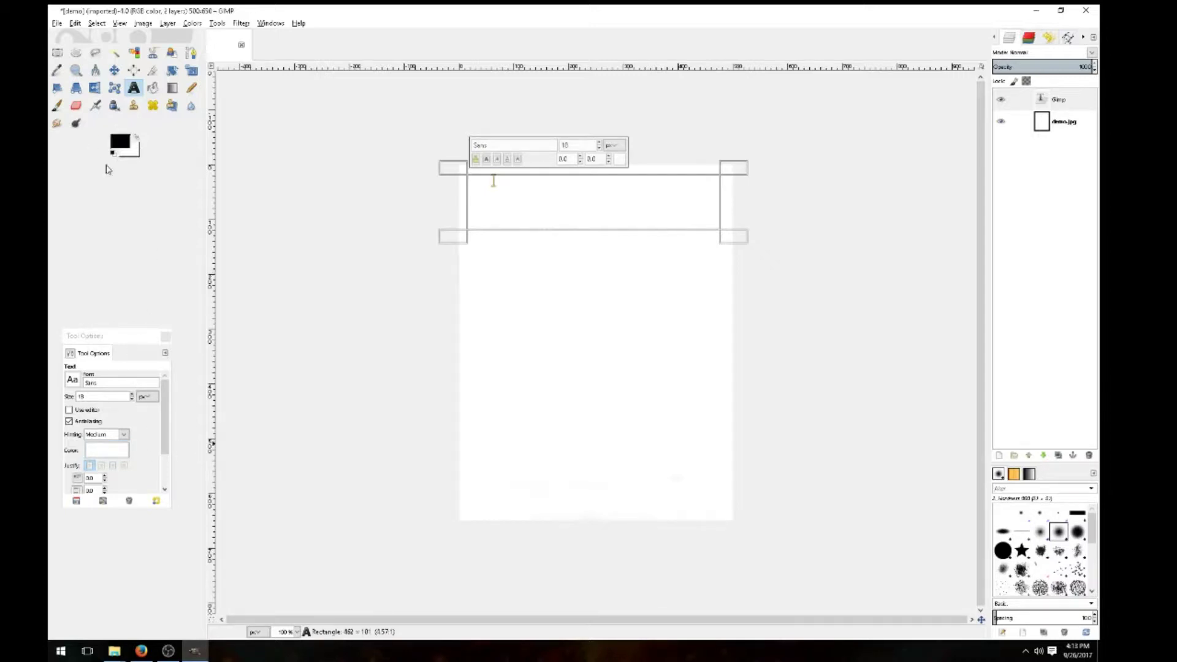
left_click(104, 449)
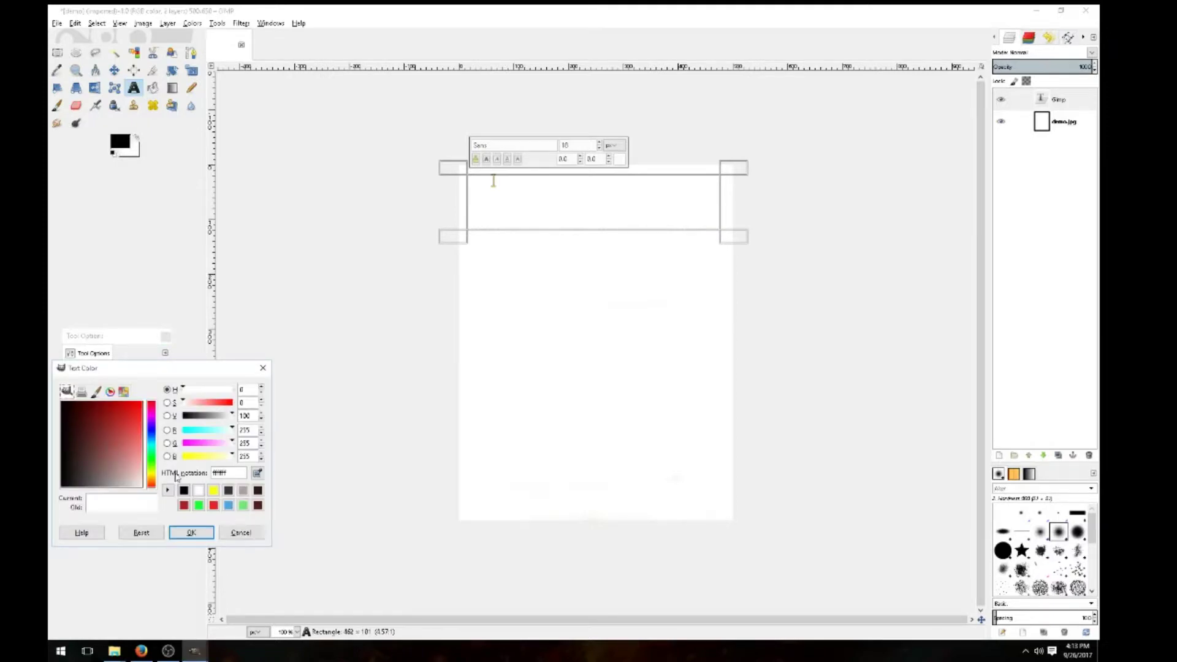
left_click(184, 490)
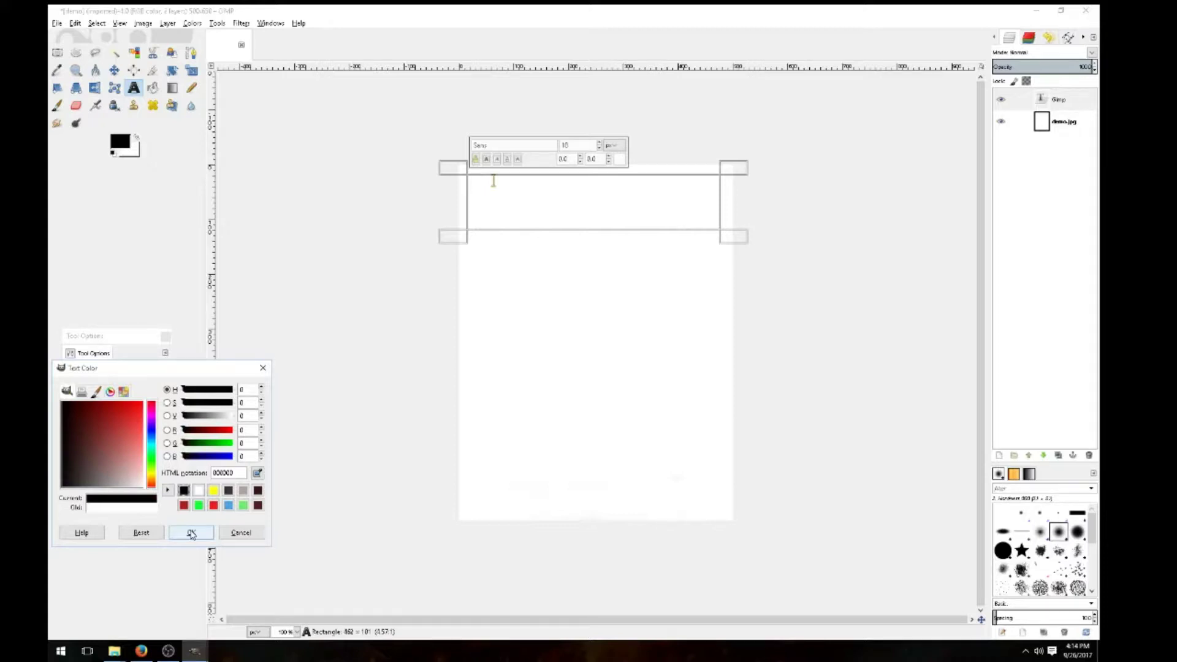
left_click(192, 533)
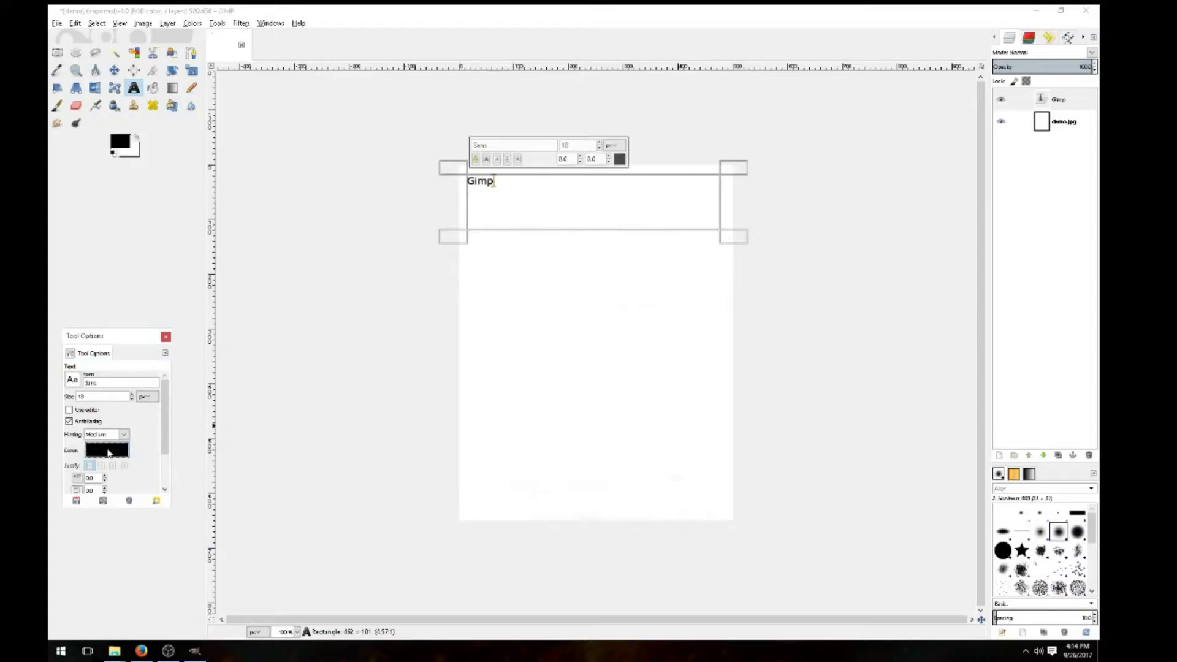
Try dark red (ac2020) as the colour of the "Gimp" text and return it to black.
left_click(113, 454)
left_click(183, 509)
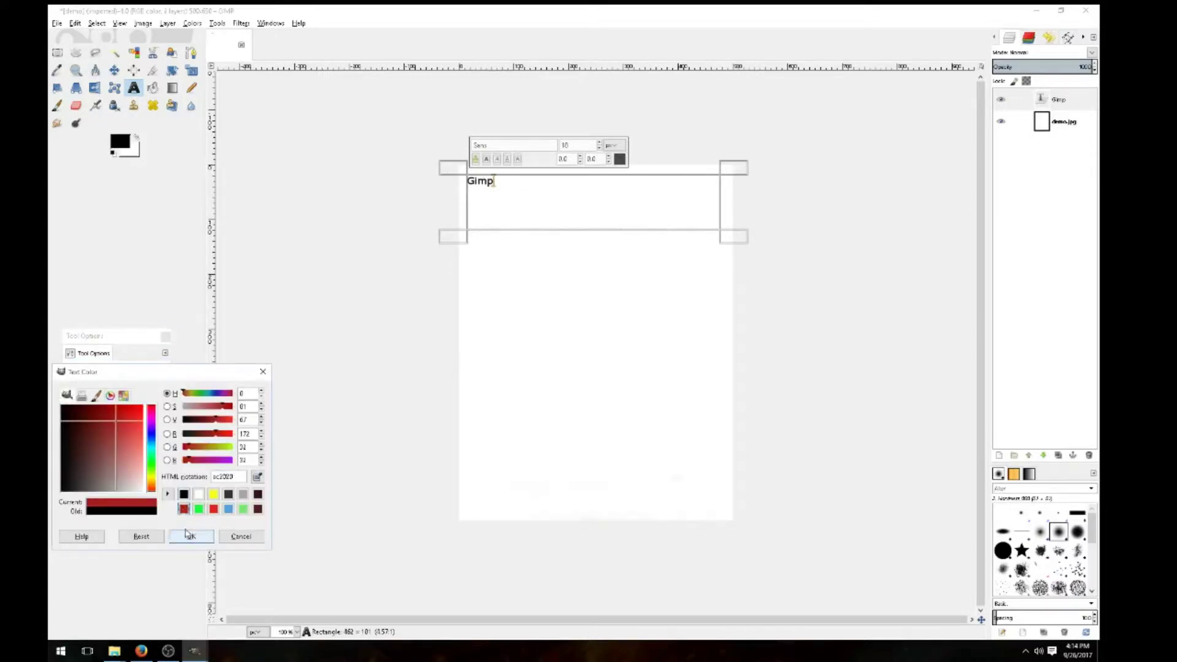
left_click(191, 536)
left_click(113, 452)
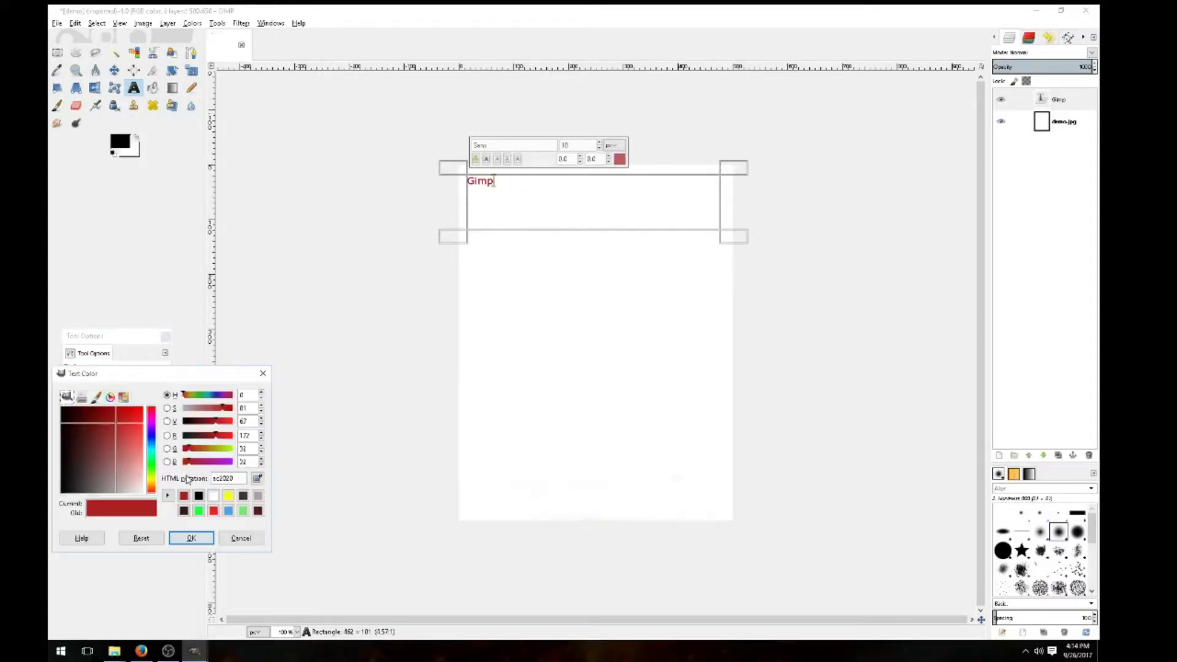
left_click(199, 498)
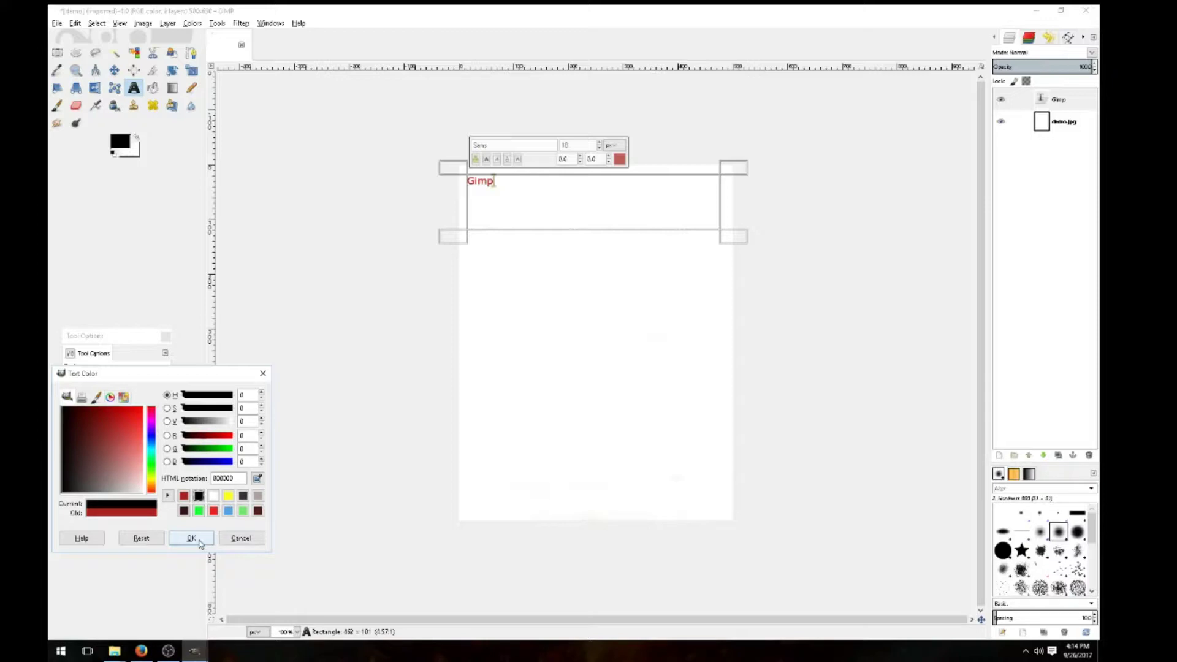
left_click(191, 538)
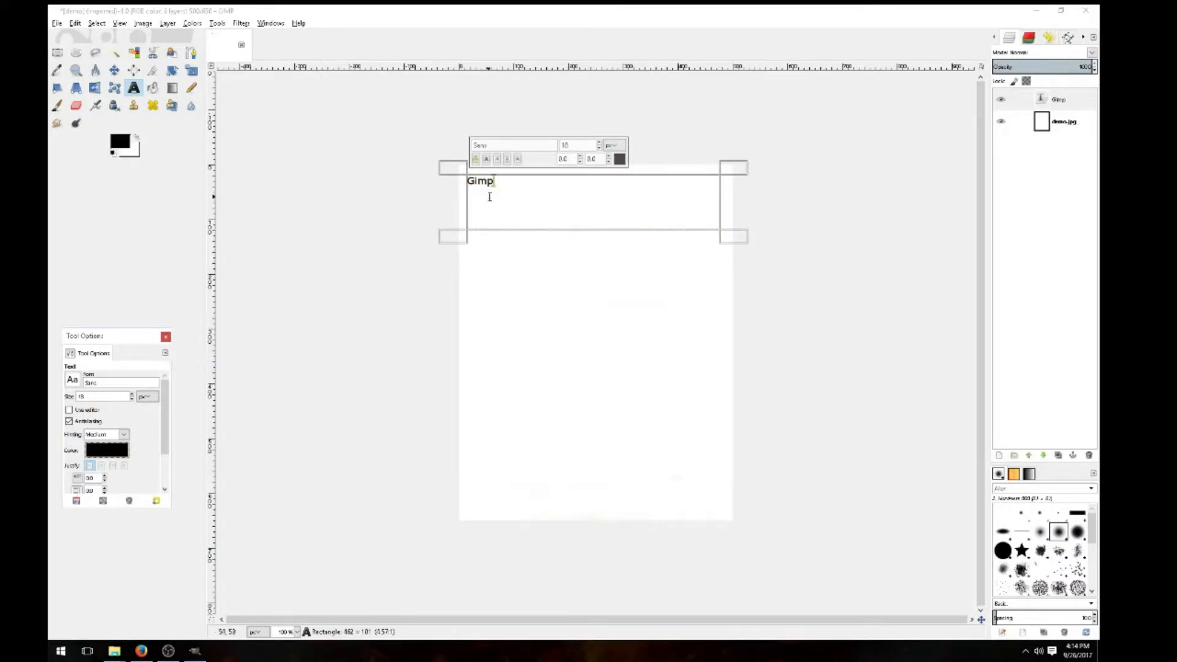
Change the font of the "Gimp" text to Times New Roman, Bold.
left_click(73, 381)
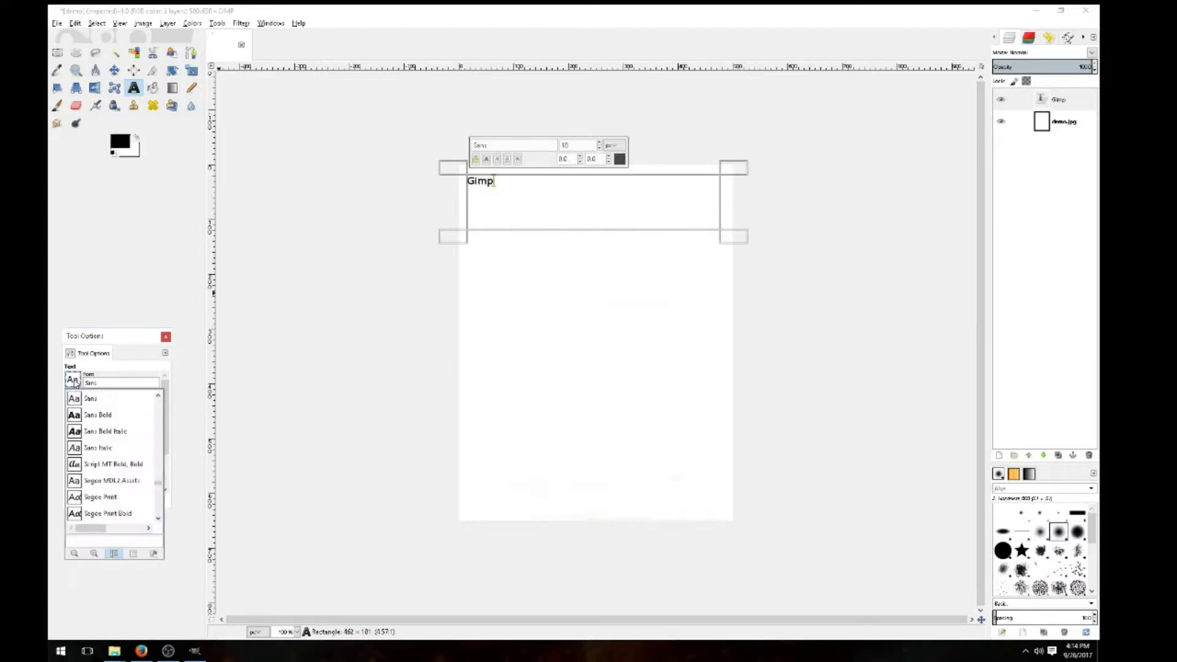
scroll(112, 443, "down", 10)
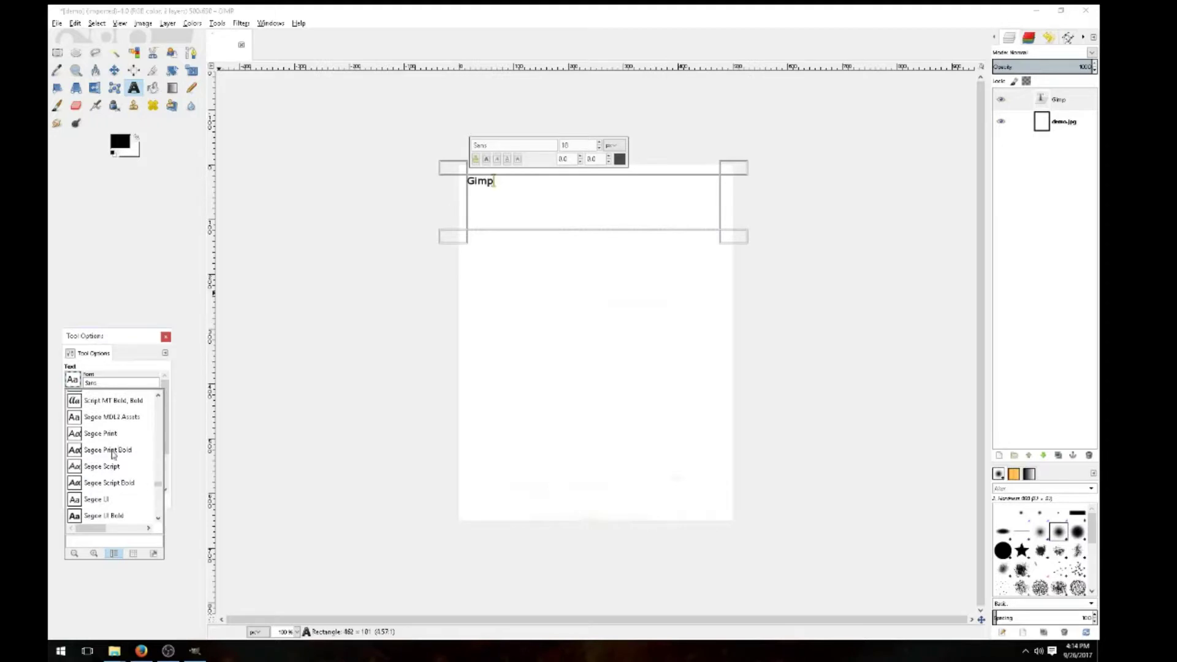
scroll(115, 454, "down", 2)
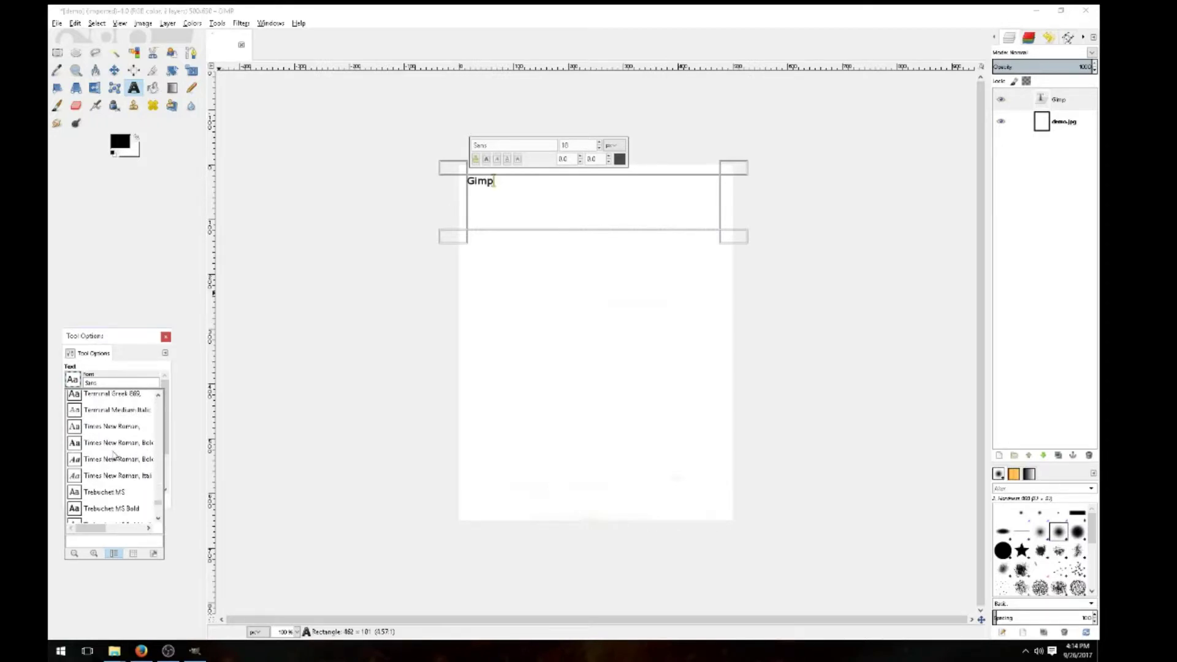
left_click_drag(92, 529, 96, 531)
left_click(107, 442)
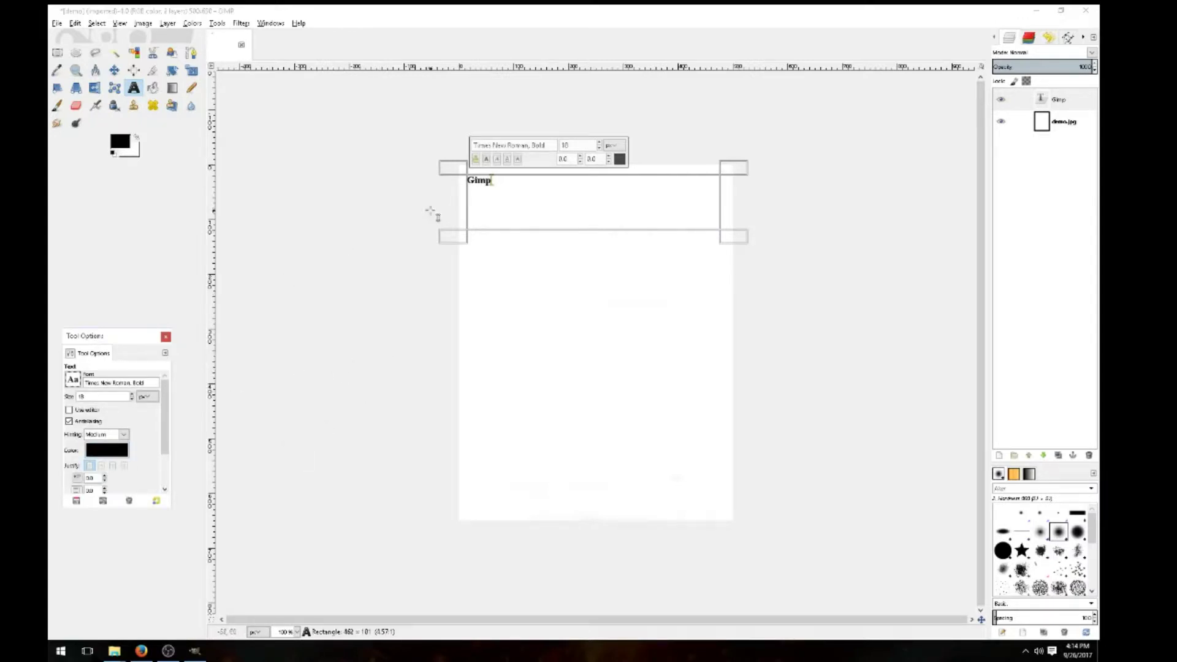
Set the "Gimp" text size to 180 px and enlarge its box to about 451 × 221 px.
left_click(100, 396)
type("0")
left_click(470, 261)
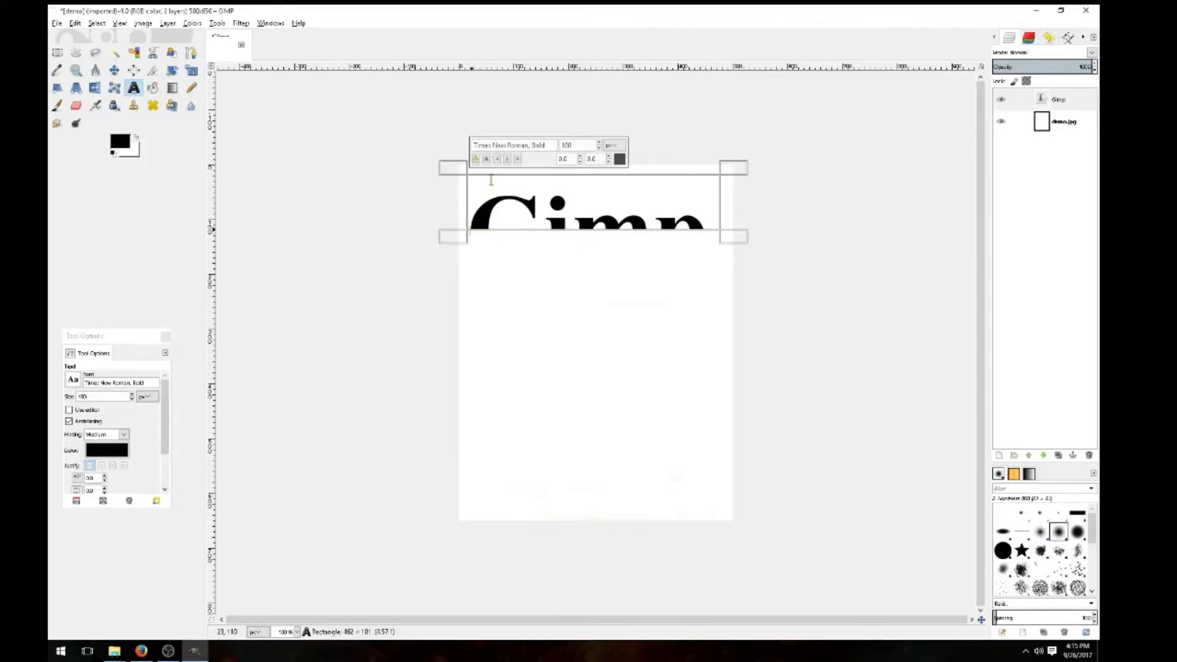
left_click_drag(469, 241, 473, 296)
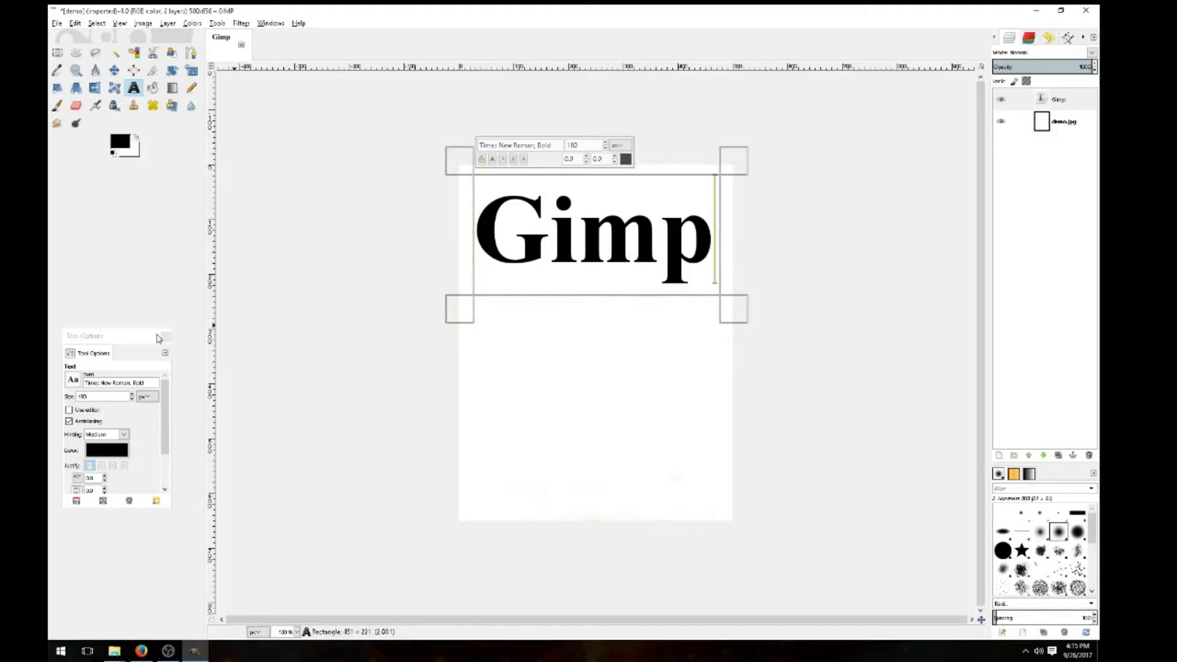
Try inches and millimeters as the text size unit and switch back to pixels.
left_click(146, 400)
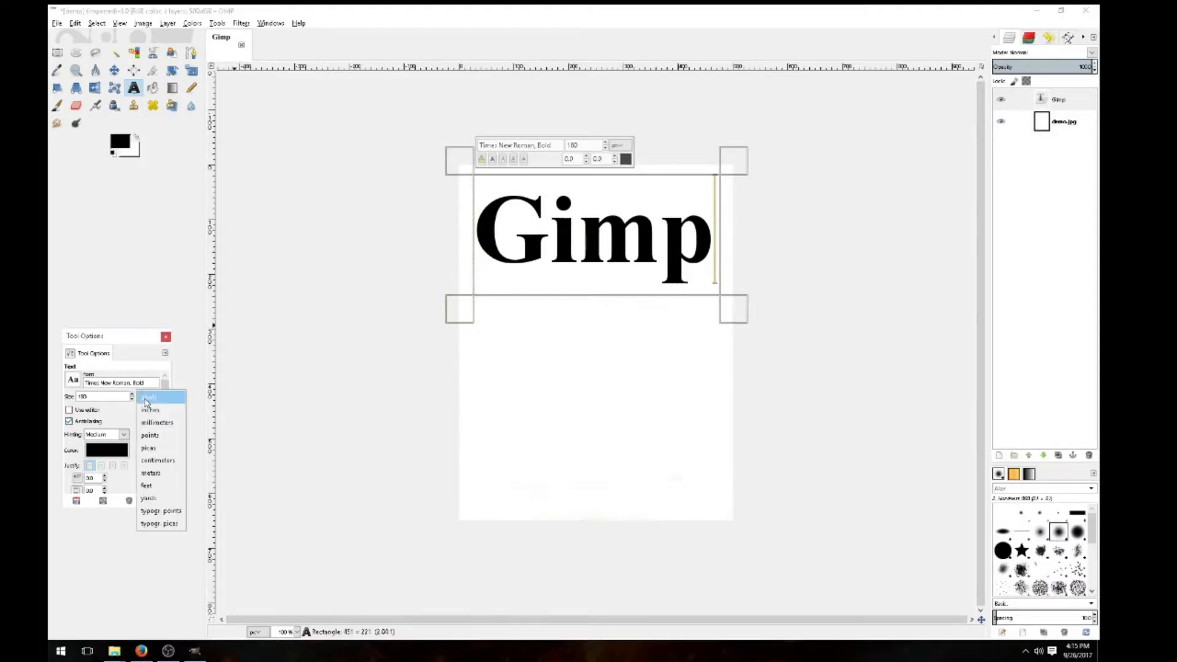
left_click(163, 415)
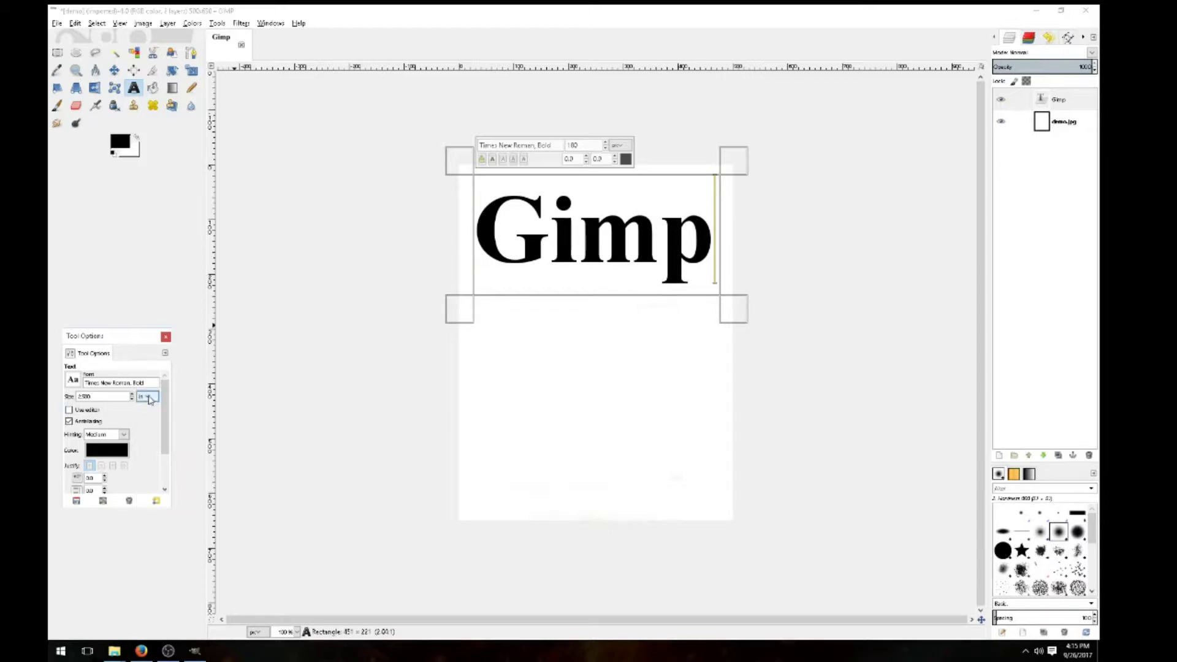
left_click(147, 397)
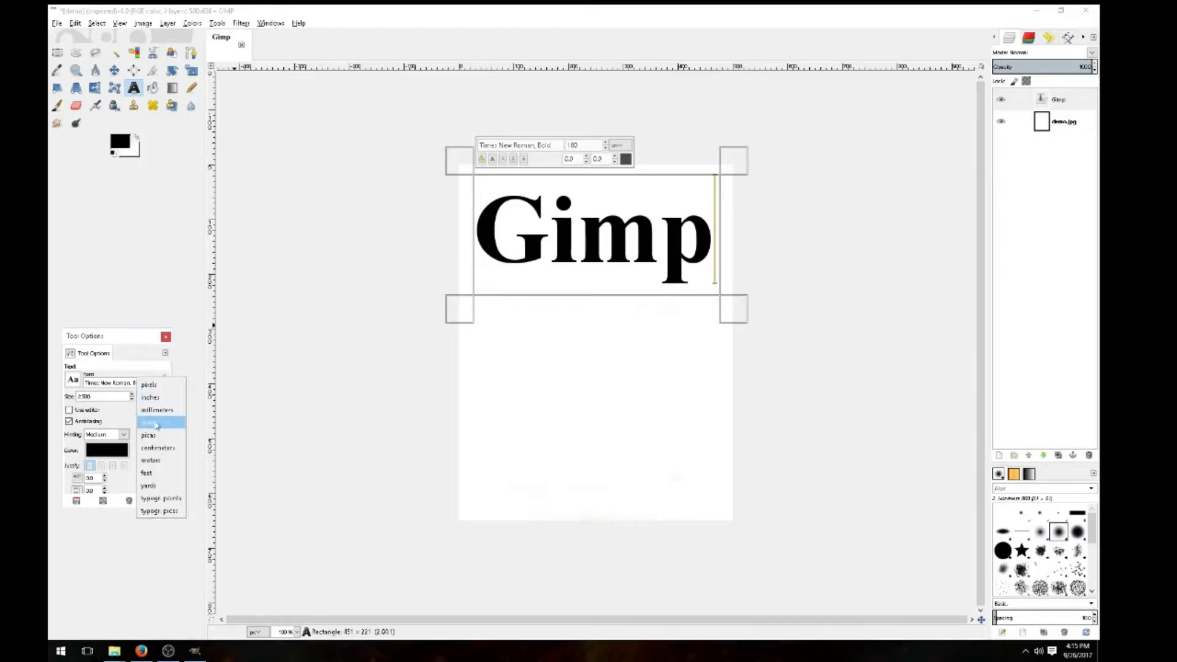
left_click(158, 410)
left_click(150, 397)
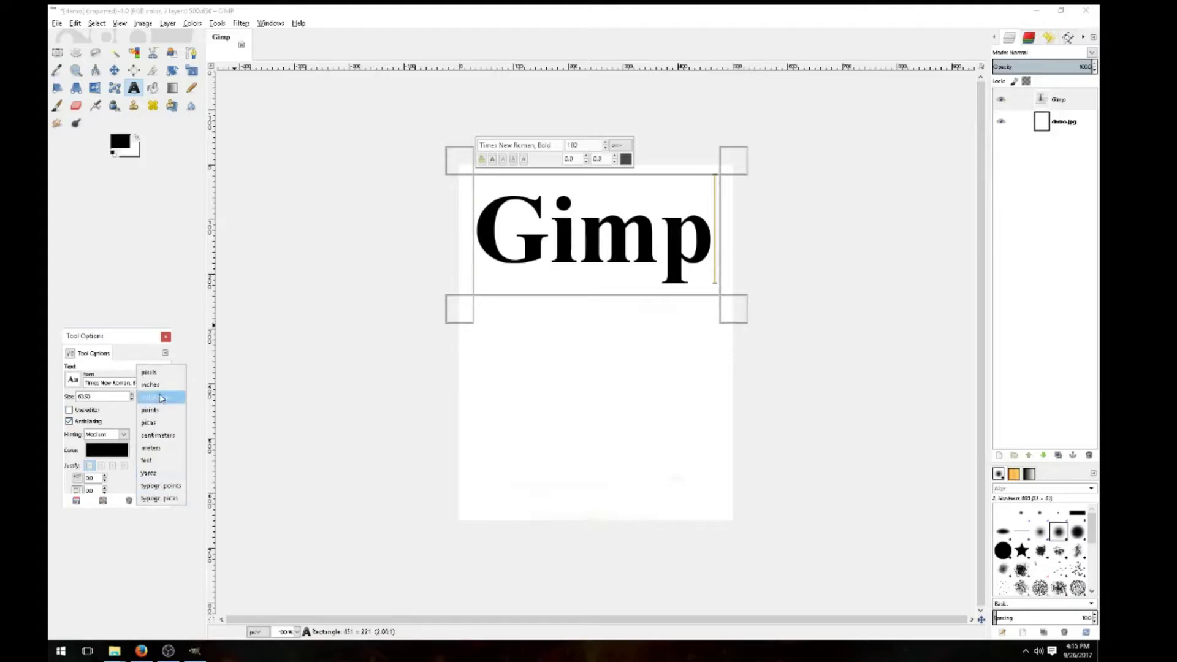
left_click(147, 374)
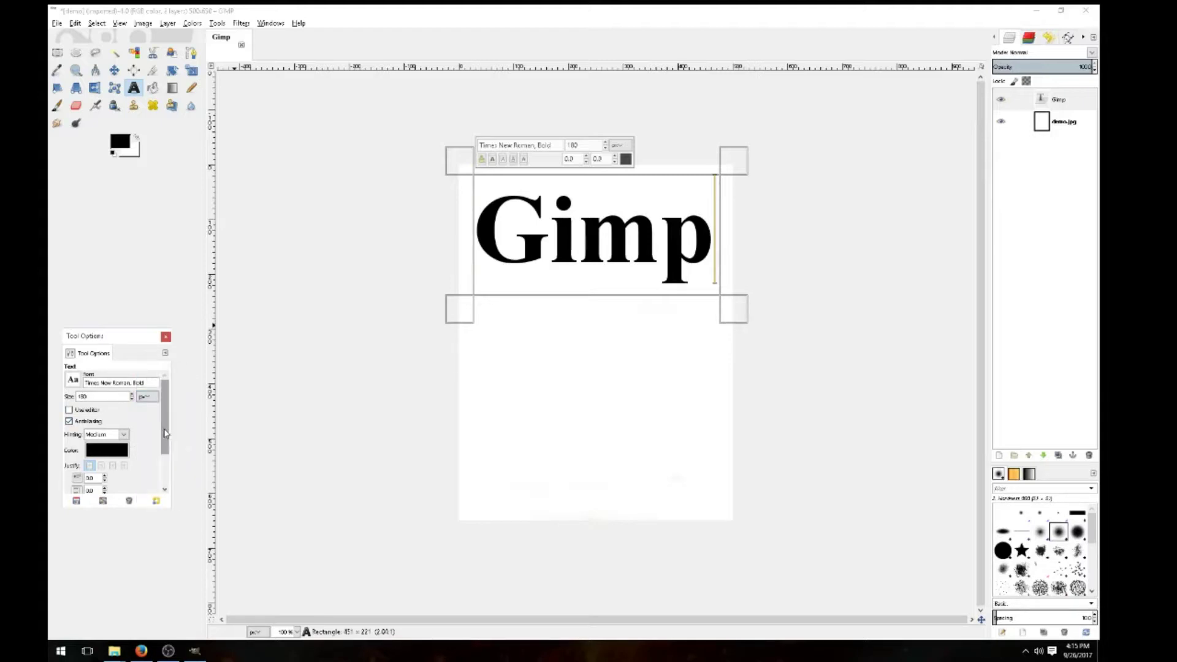
Adjust the "Gimp" text box to about 445 × 219 px and finish editing it by switching to the Clone tool.
left_click_drag(539, 314, 488, 313)
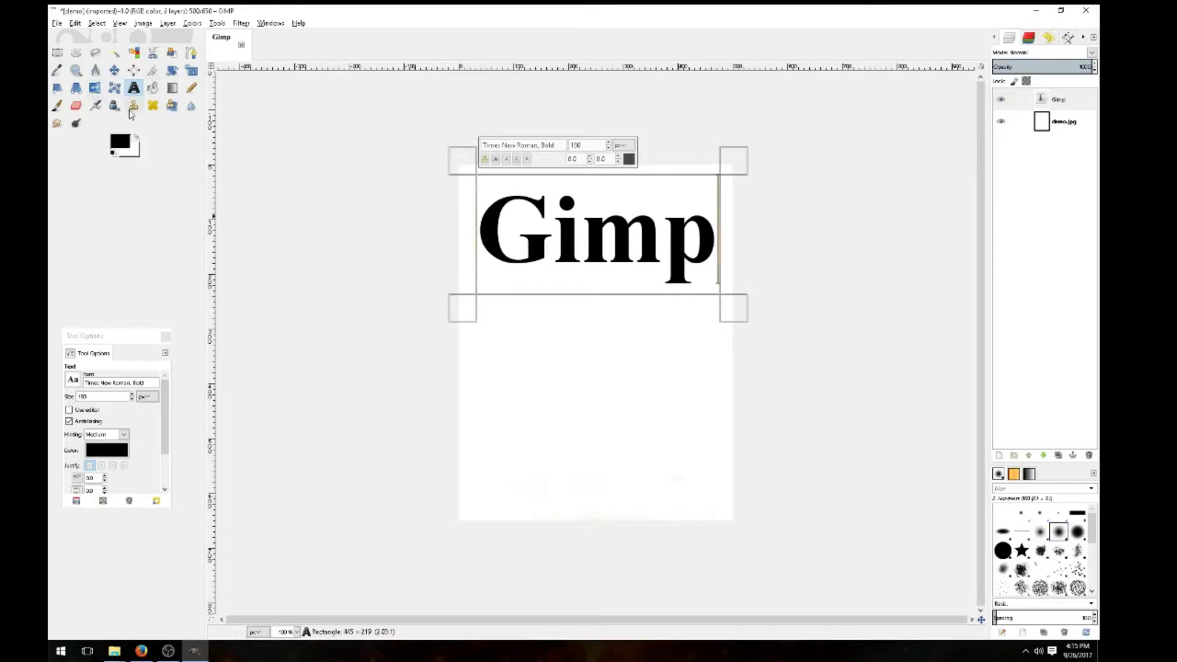
left_click(133, 106)
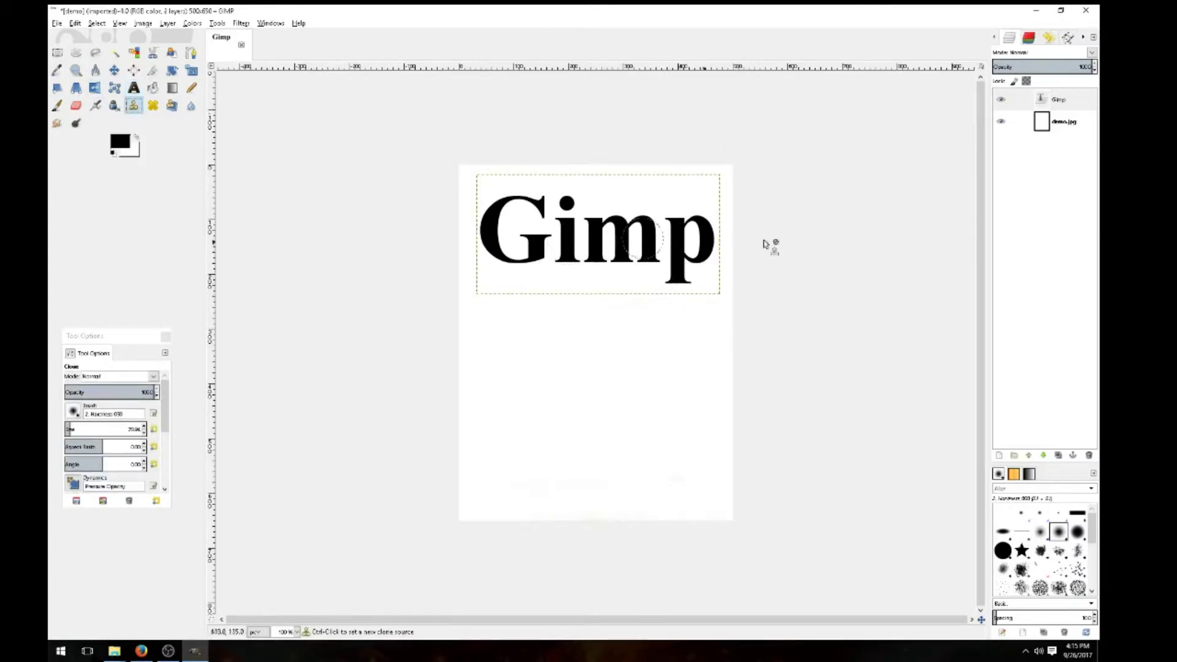
With the Text tool, add a box of about 438 × 153 px below "Gimp" and enter "Text".
left_click(133, 89)
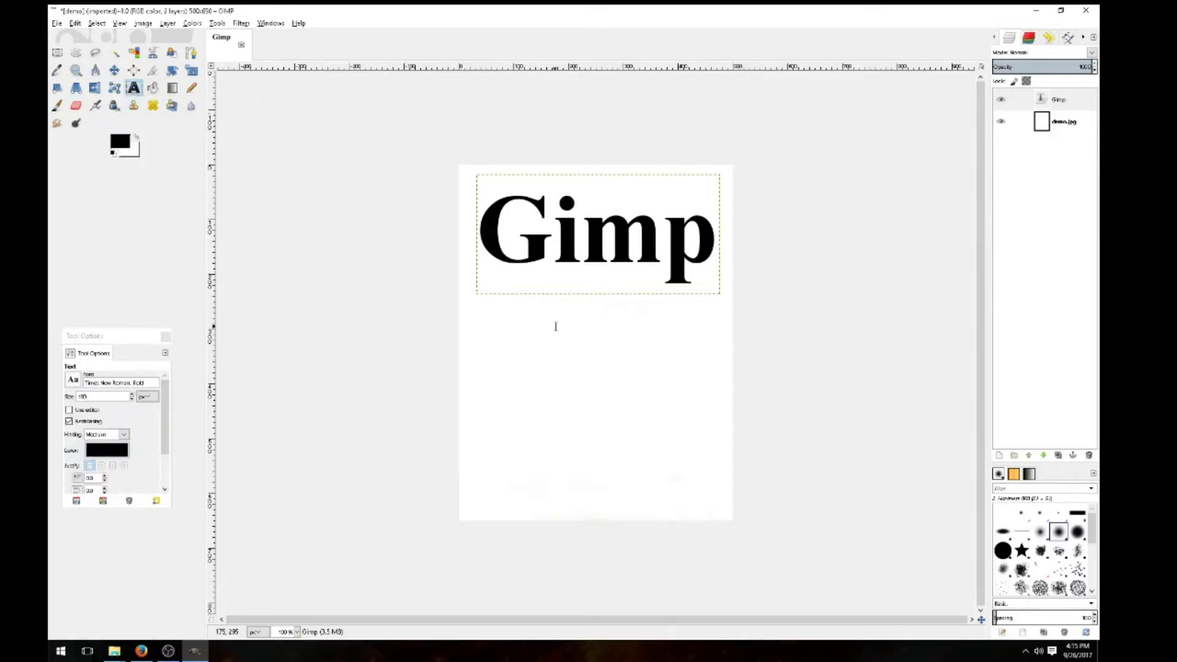
left_click_drag(478, 311, 717, 396)
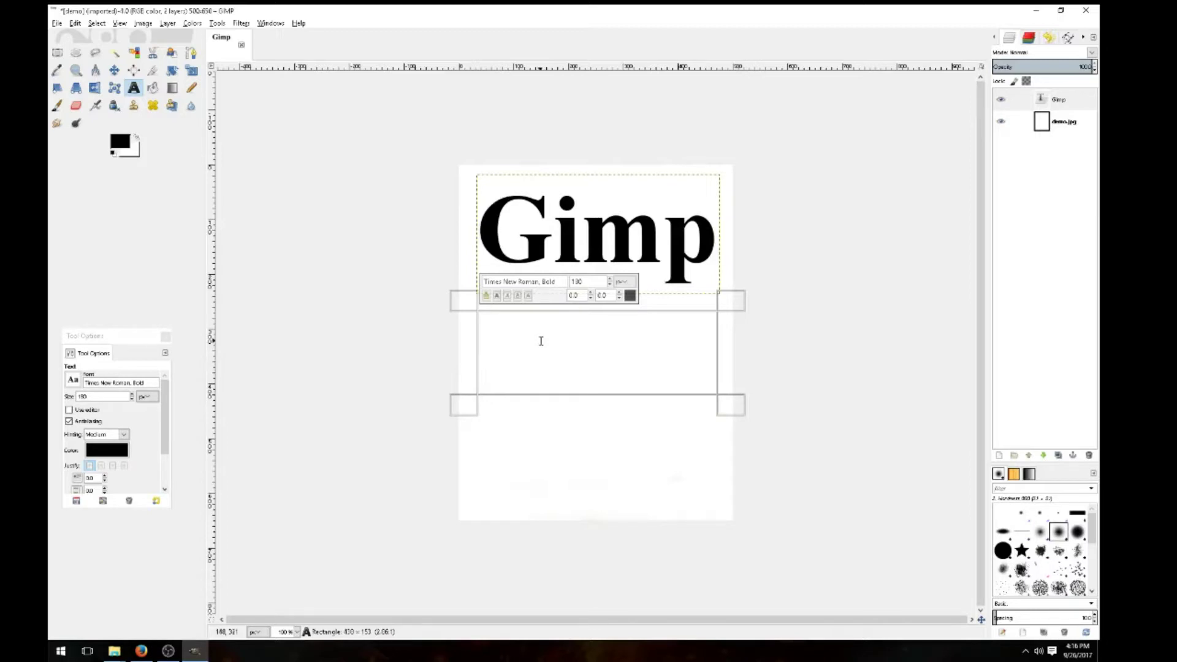
type("ext")
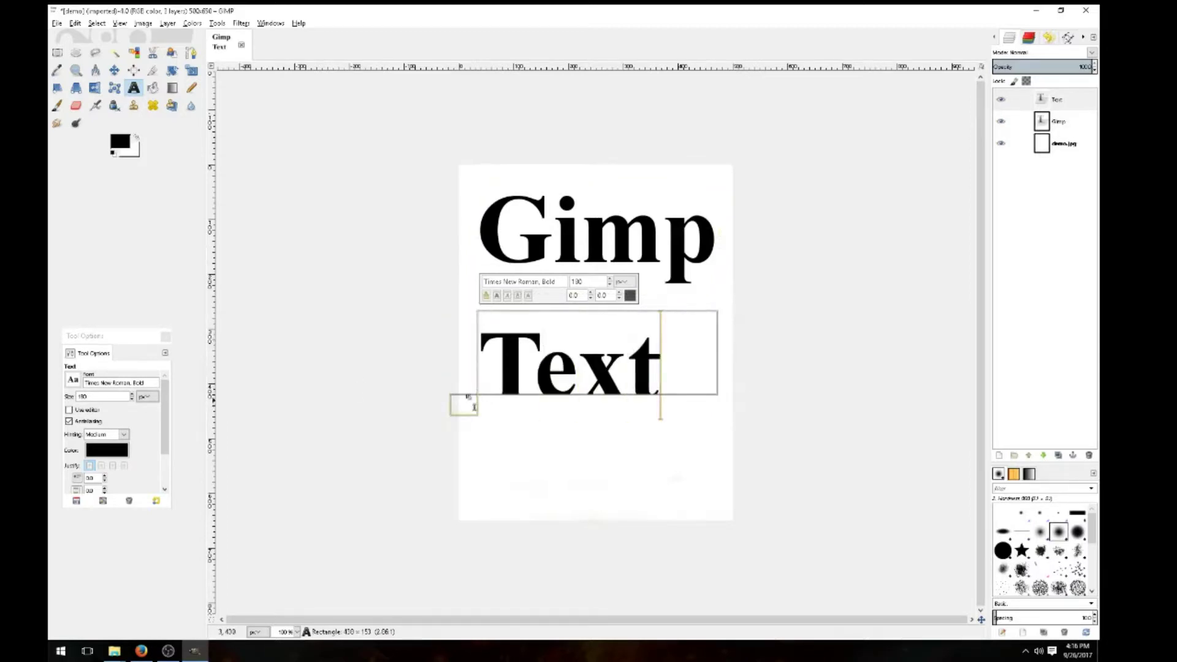
Resize the "Text" box to about 395 × 212 px so the word sits whole and roughly centred under "Gimp".
left_click_drag(471, 399, 485, 412)
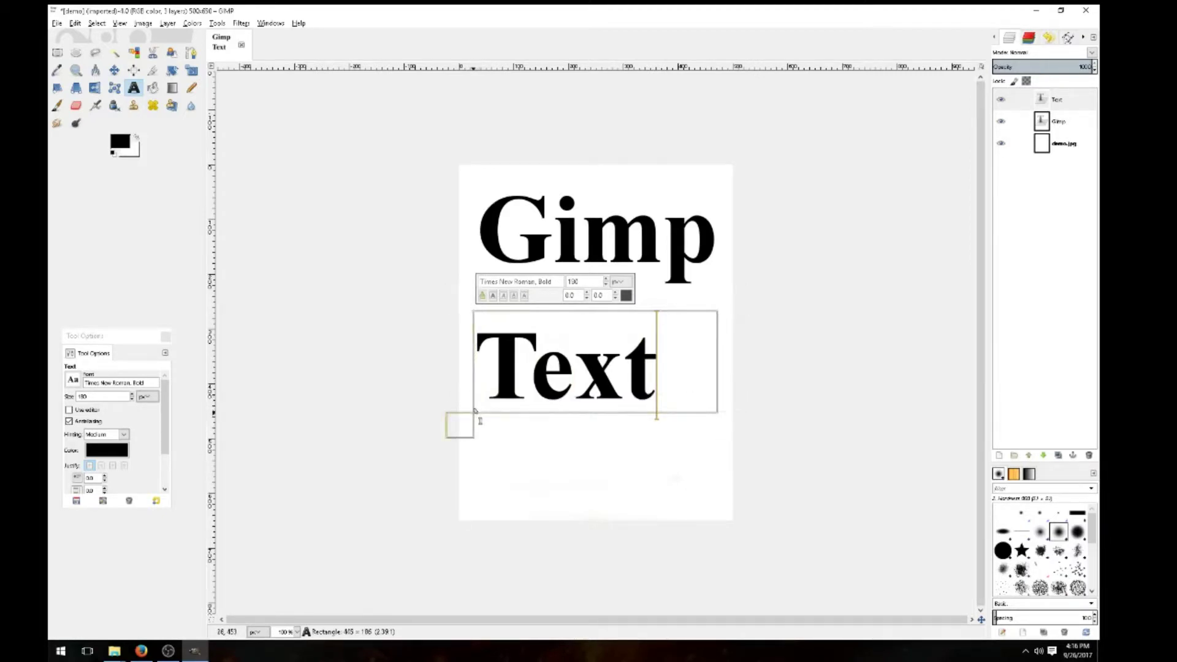
left_click_drag(474, 411, 502, 414)
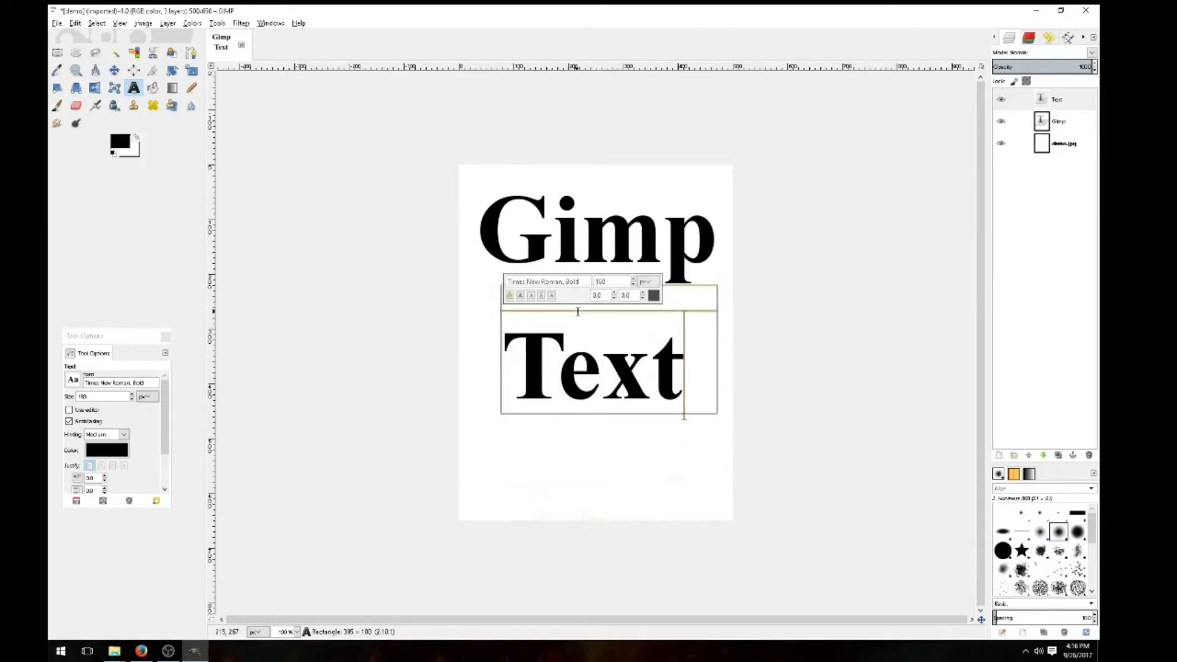
mouse_move(577, 311)
left_mouse_down()
mouse_move(580, 256)
mouse_move(577, 323)
mouse_move(574, 297)
left_mouse_up()
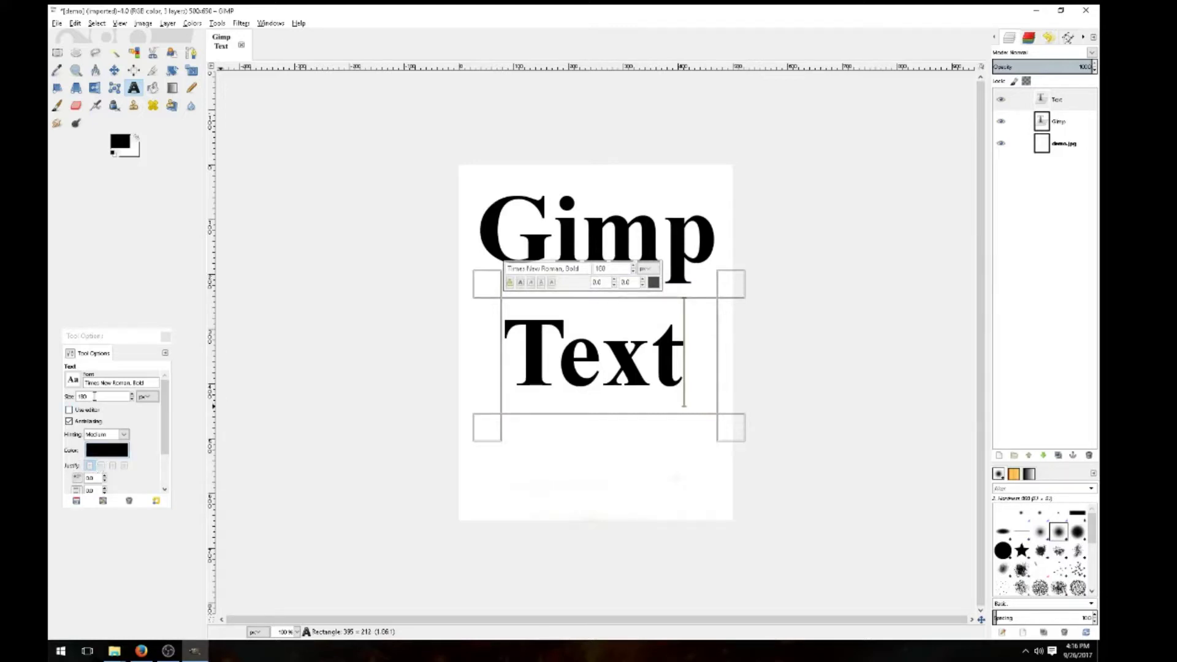
Try right, centred and filled justification on the word "Text" and return it to left justification.
left_click(101, 466)
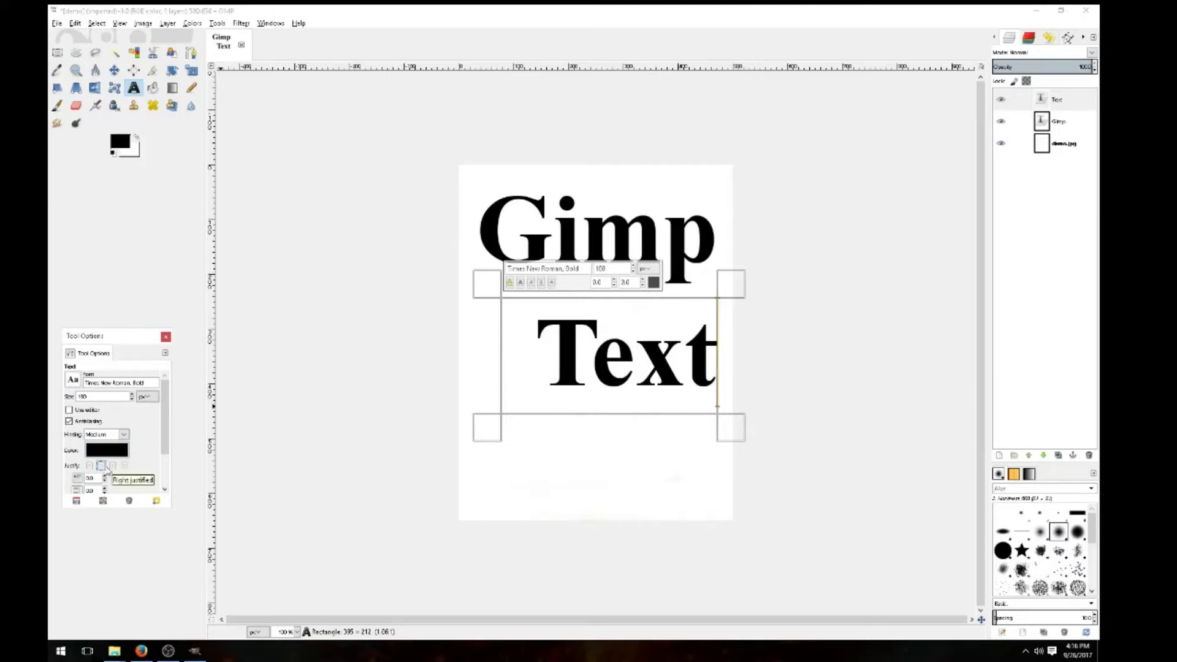
left_click(113, 467)
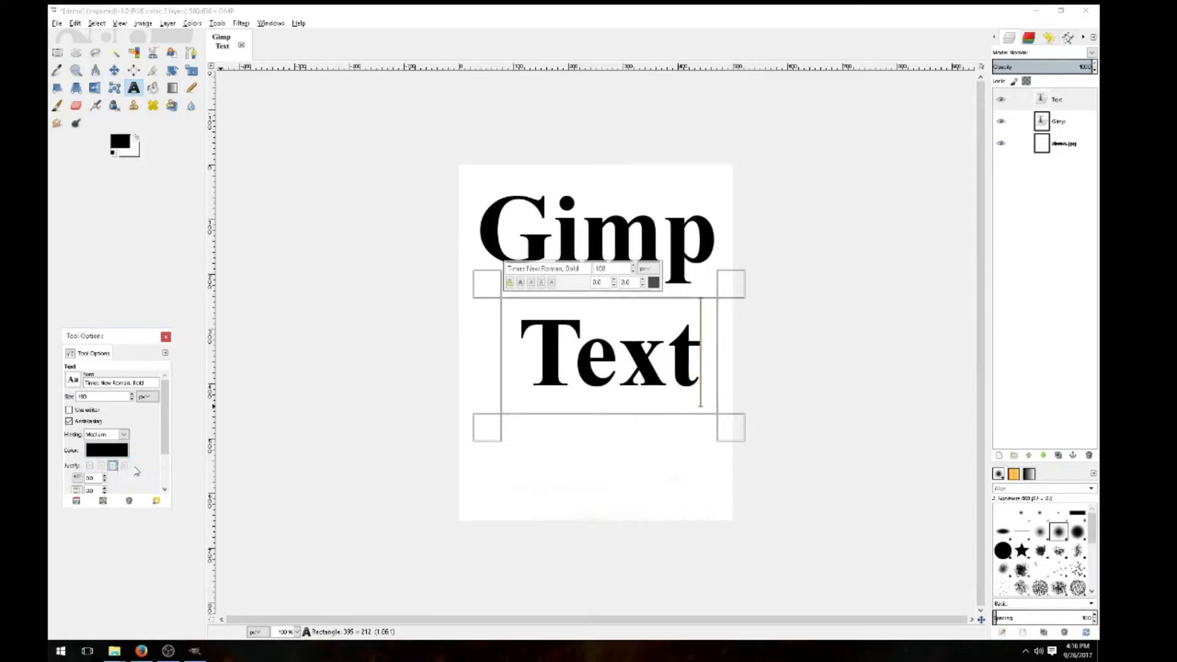
left_click(124, 466)
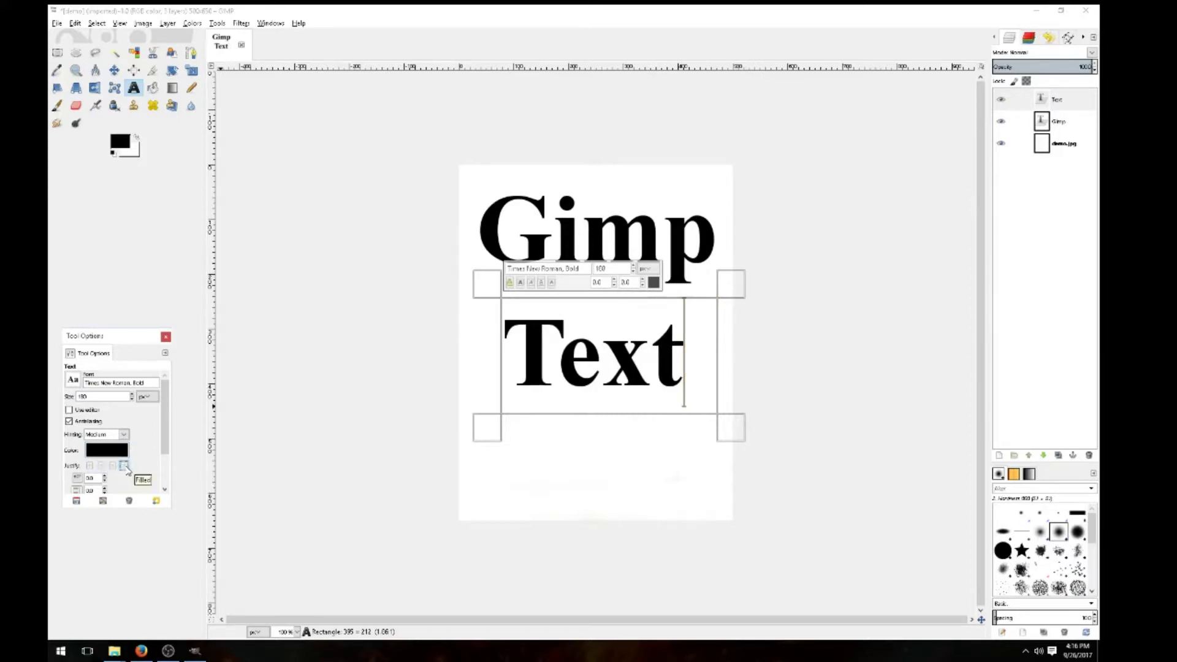
left_click(90, 466)
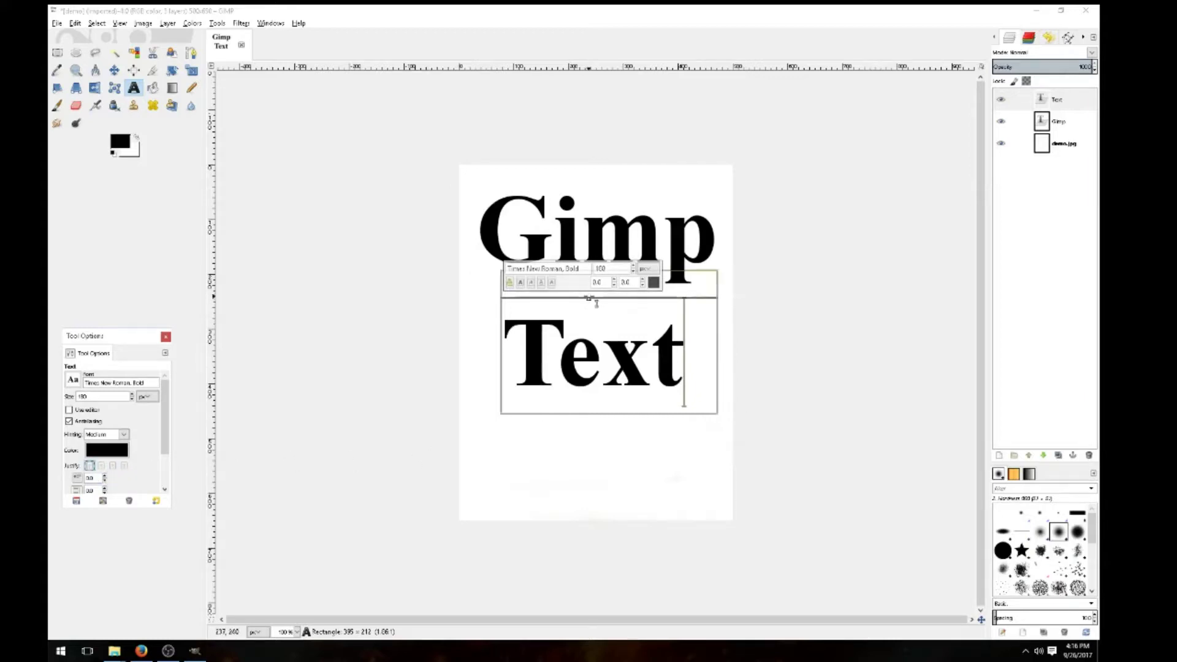
Move the "Text" box up closer to "Gimp", sizing it to about 395 × 191 px, and finish editing by switching to the Crop tool.
left_click_drag(590, 301, 589, 287)
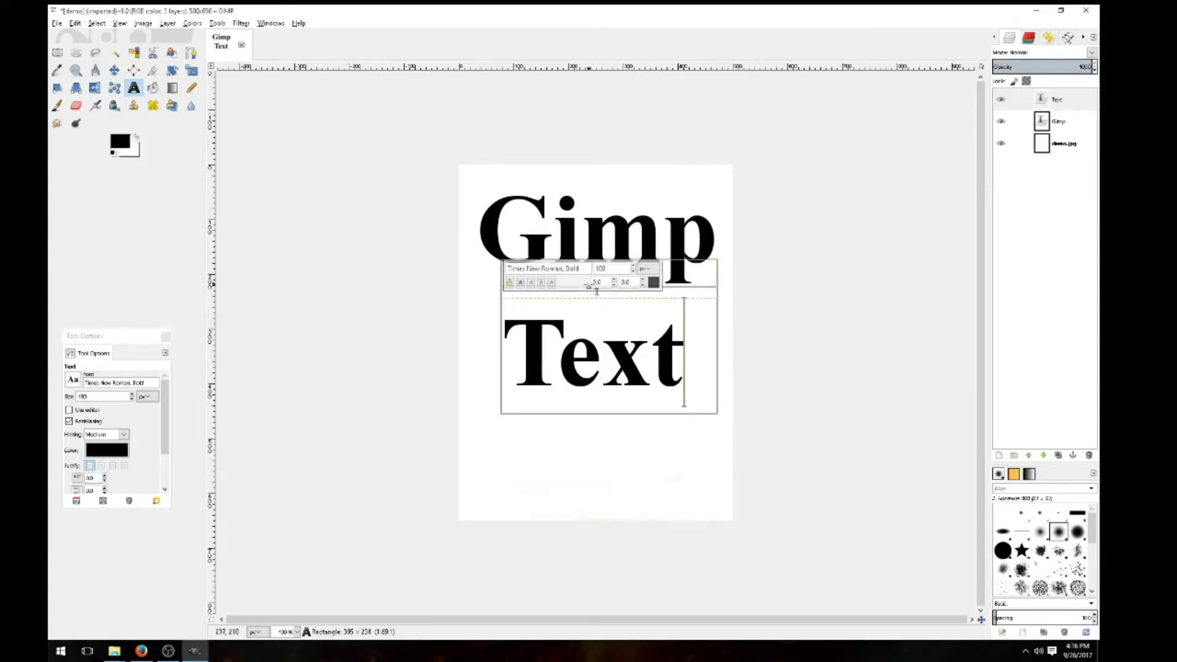
left_click(589, 412)
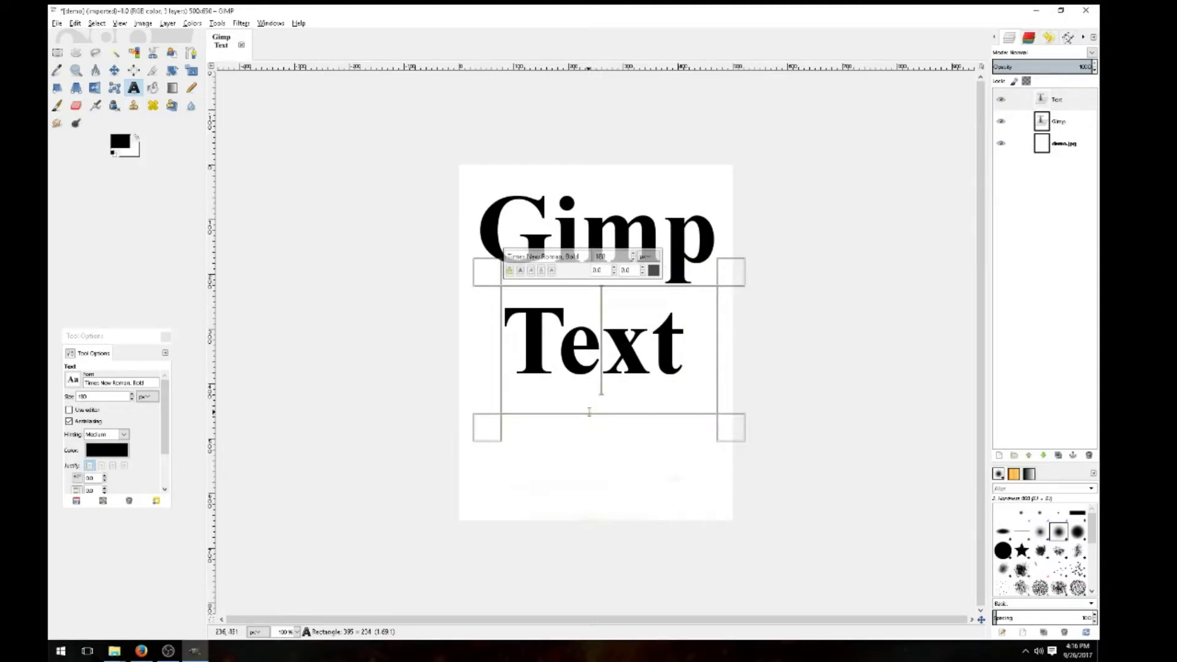
left_click_drag(602, 423, 598, 400)
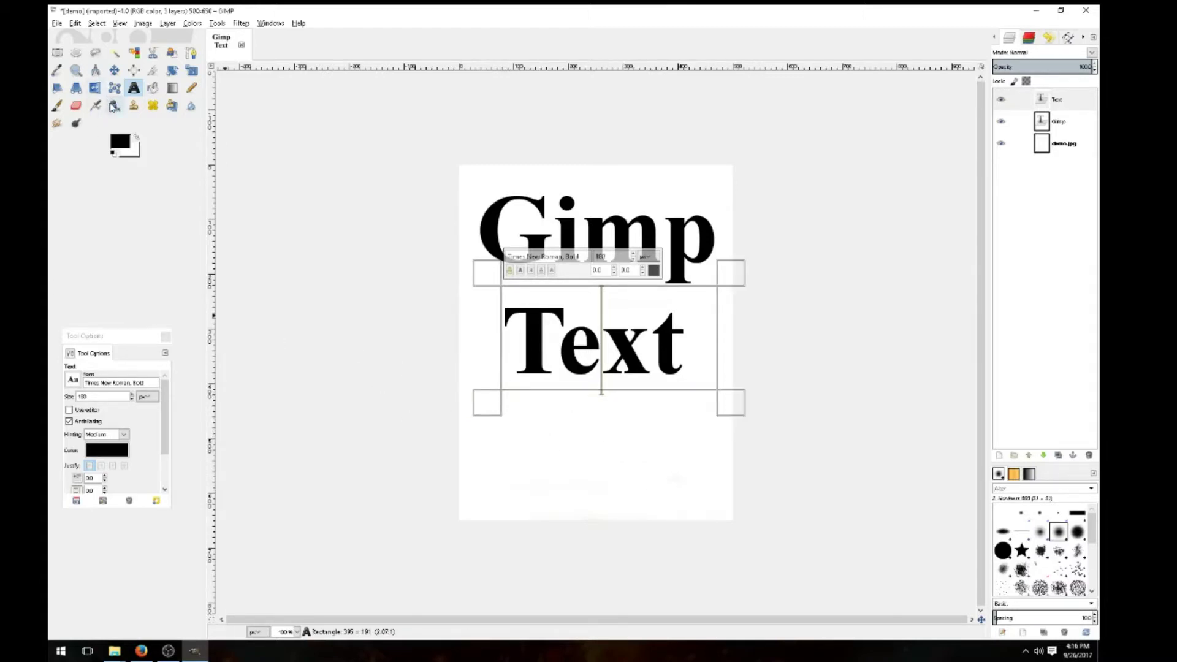
left_click(113, 105)
left_click(153, 70)
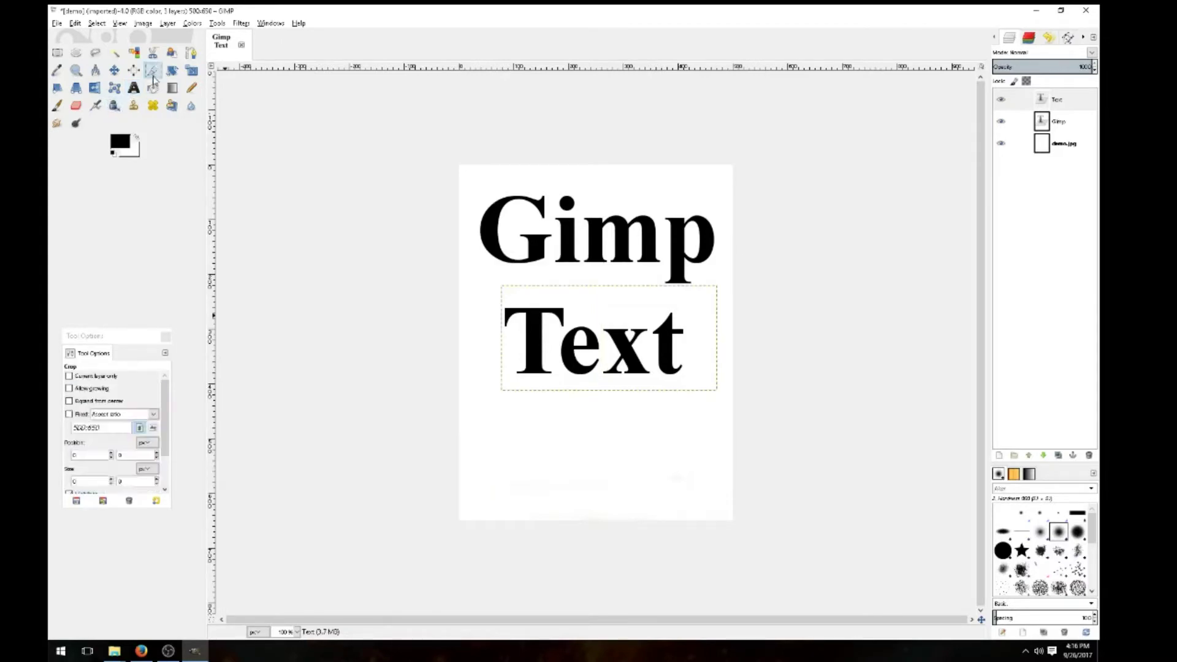
With the Text tool, add a box of about 419 × 165 px below "Text" and enter "usage".
key("t")
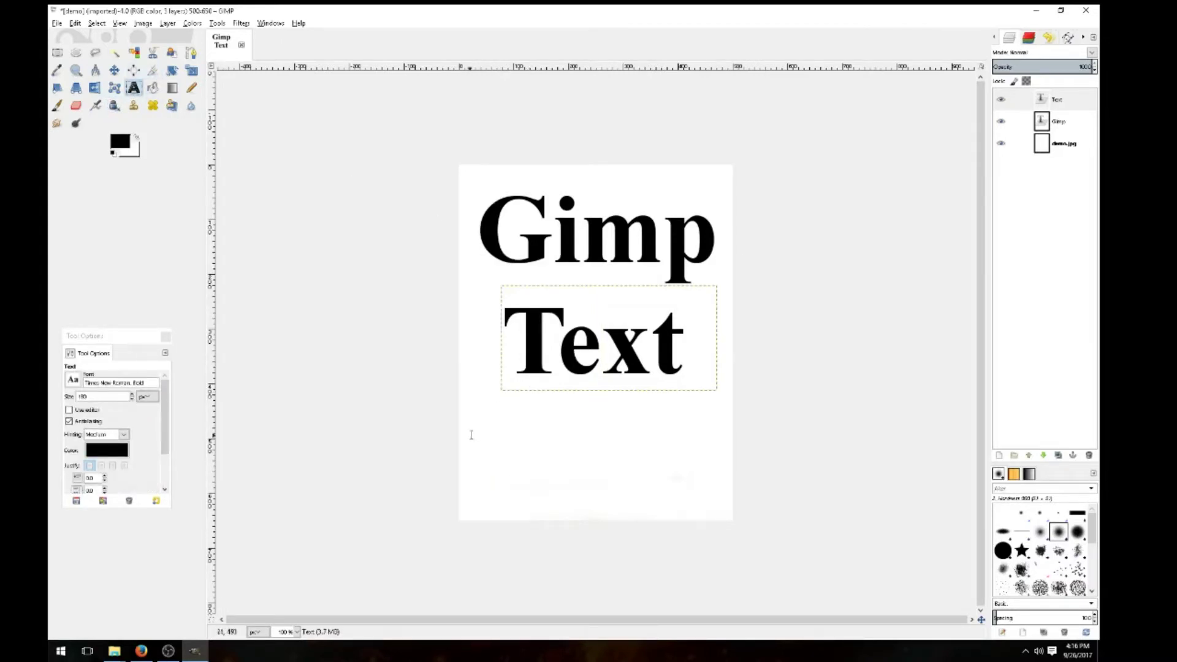
left_click_drag(483, 408, 712, 498)
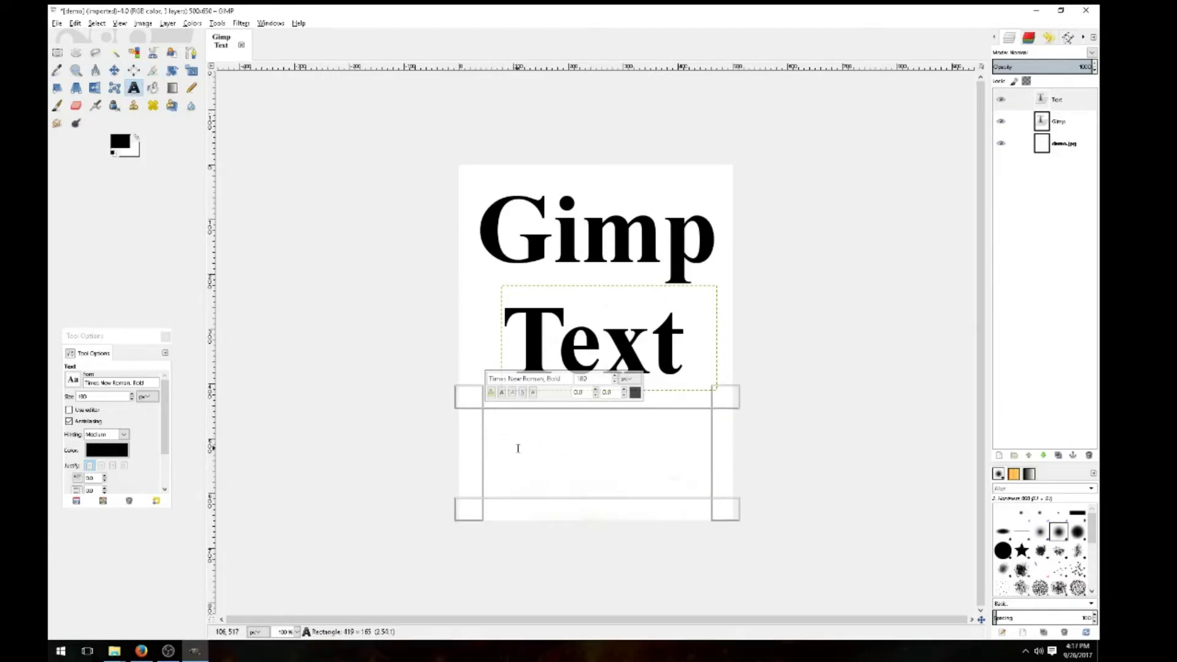
type("u")
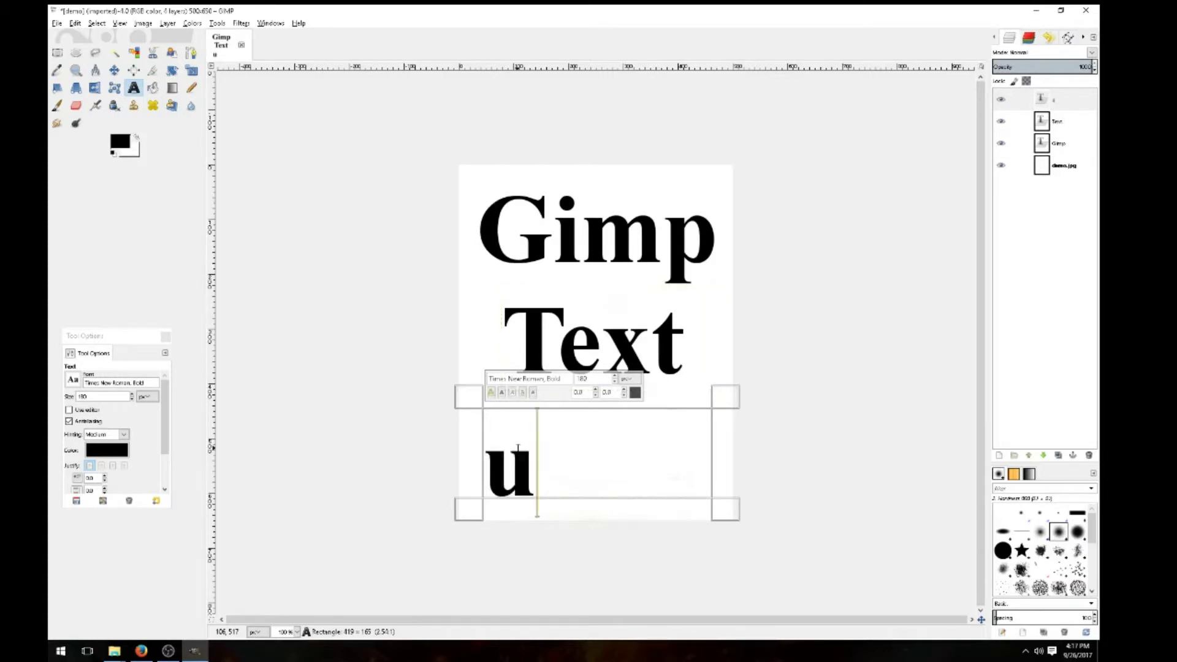
type("a")
key("BackSpace")
type("sag")
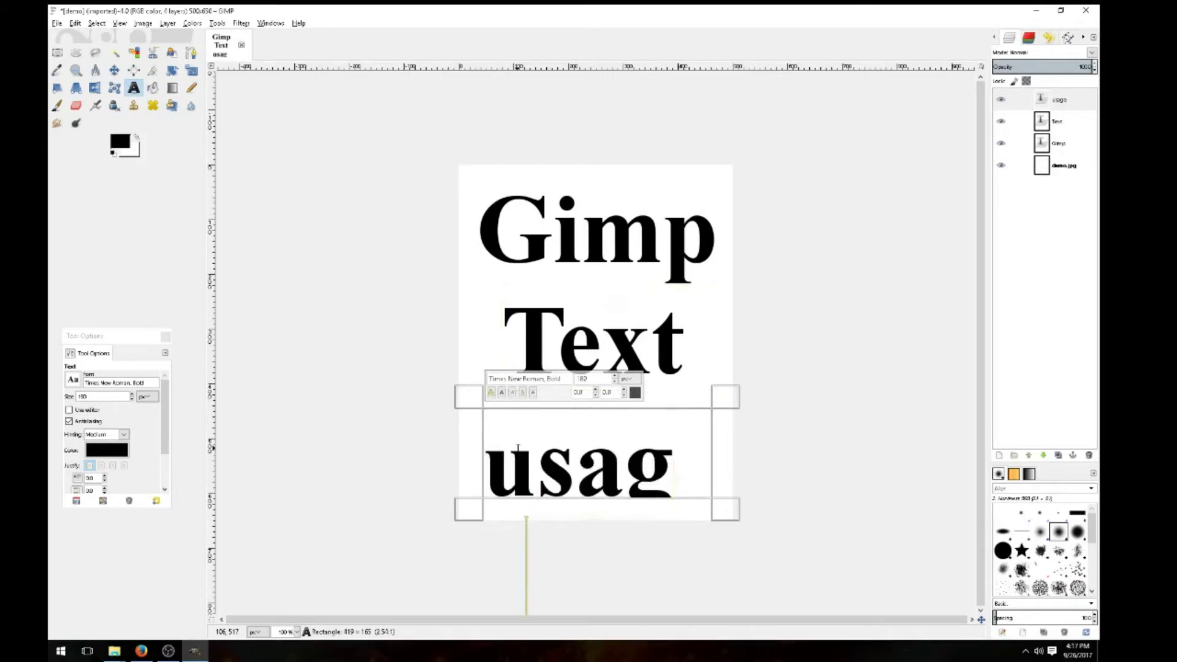
Replace the lowercase first letter of "usage" with a capital "U".
left_click(537, 454)
key("BackSpace")
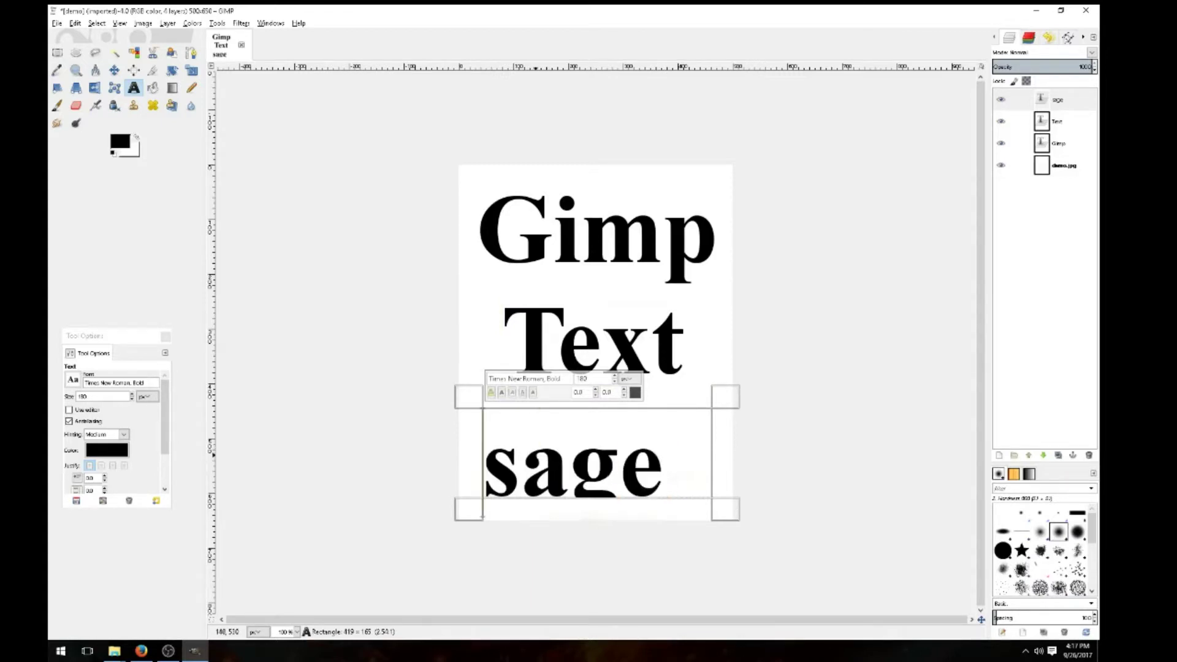
type("U")
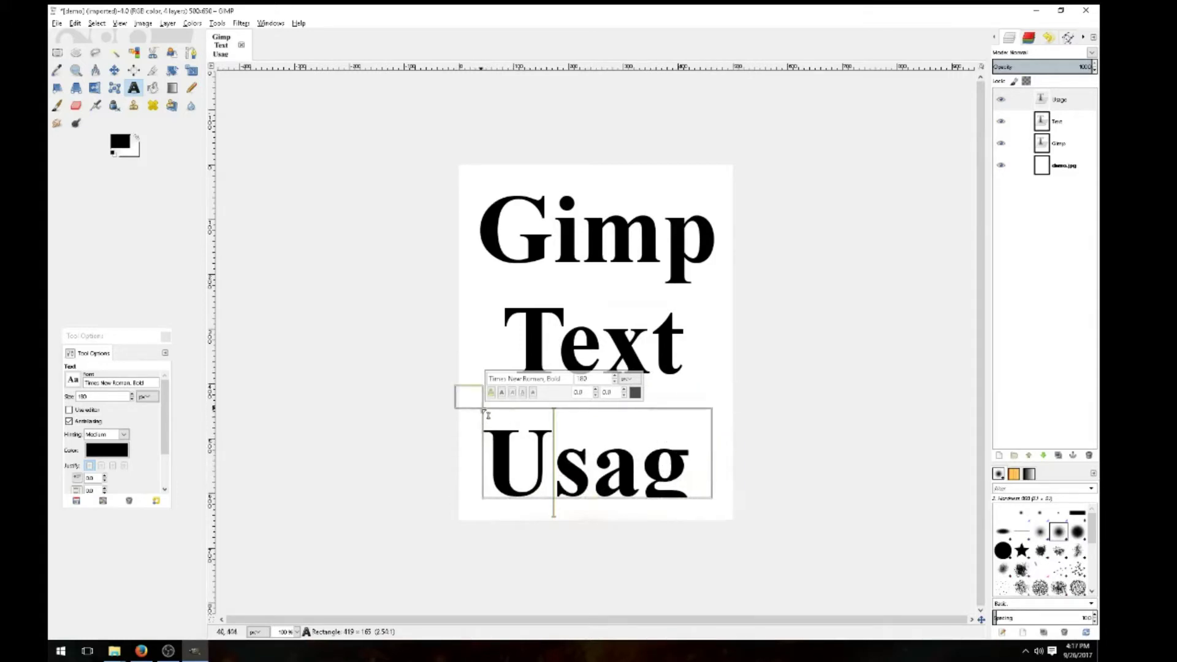
Enlarge the "Usage" box to about 486 × 220 px so the whole word fits inside it.
left_click_drag(477, 407, 462, 396)
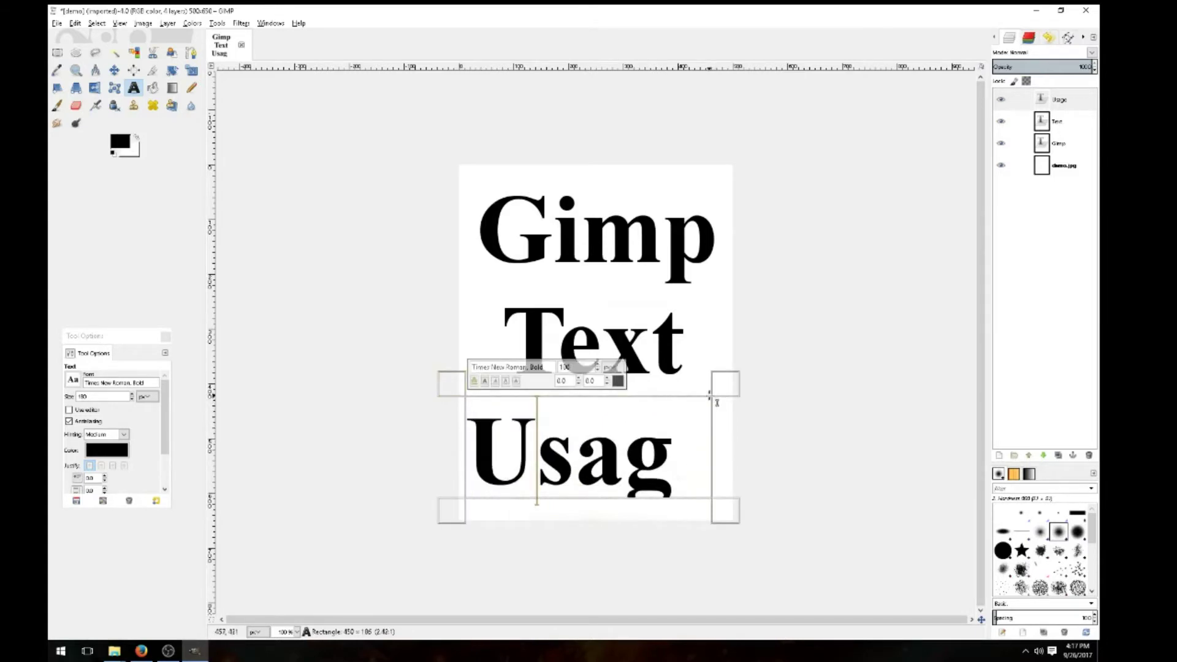
mouse_move(725, 403)
left_mouse_down()
mouse_move(747, 397)
mouse_move(732, 395)
left_mouse_up()
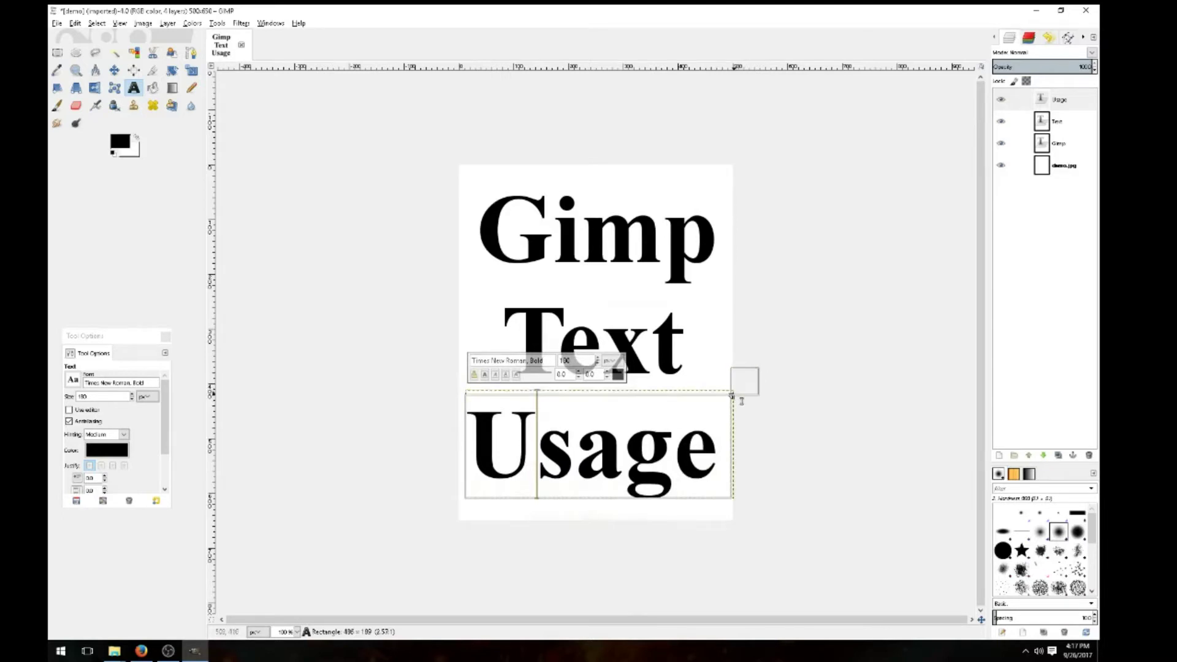
left_click_drag(465, 395, 465, 378)
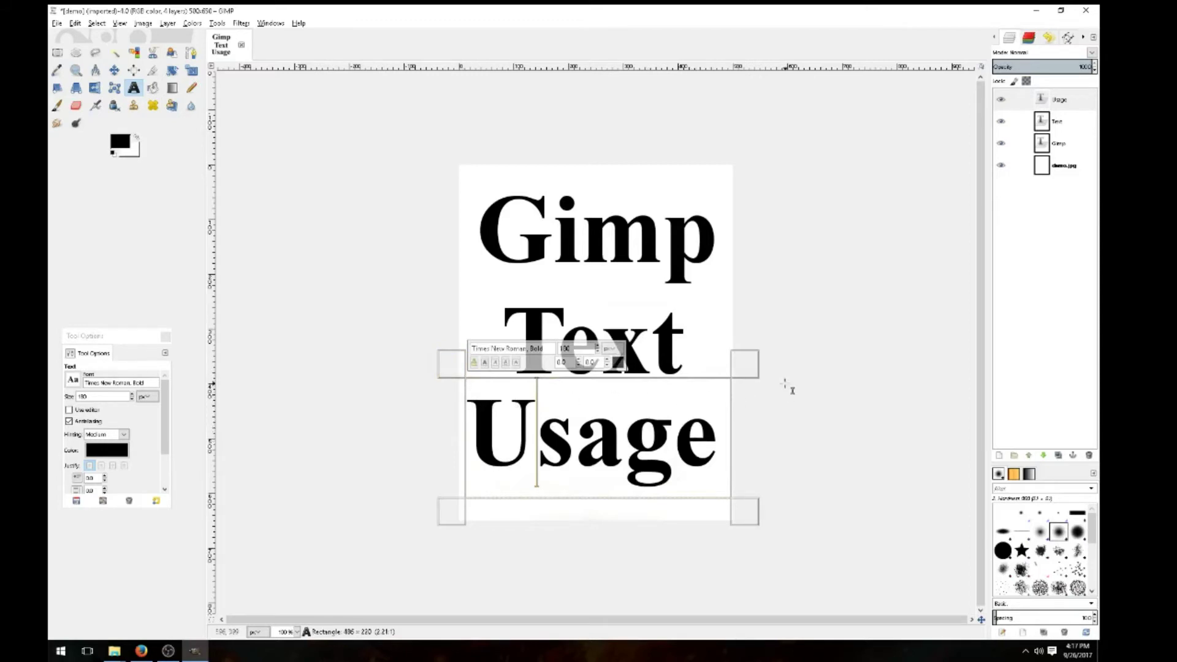
Set the font size of "Usage" to 150 px and reduce its box to about 451 × 191 px, shifting the word inward.
left_click(719, 440)
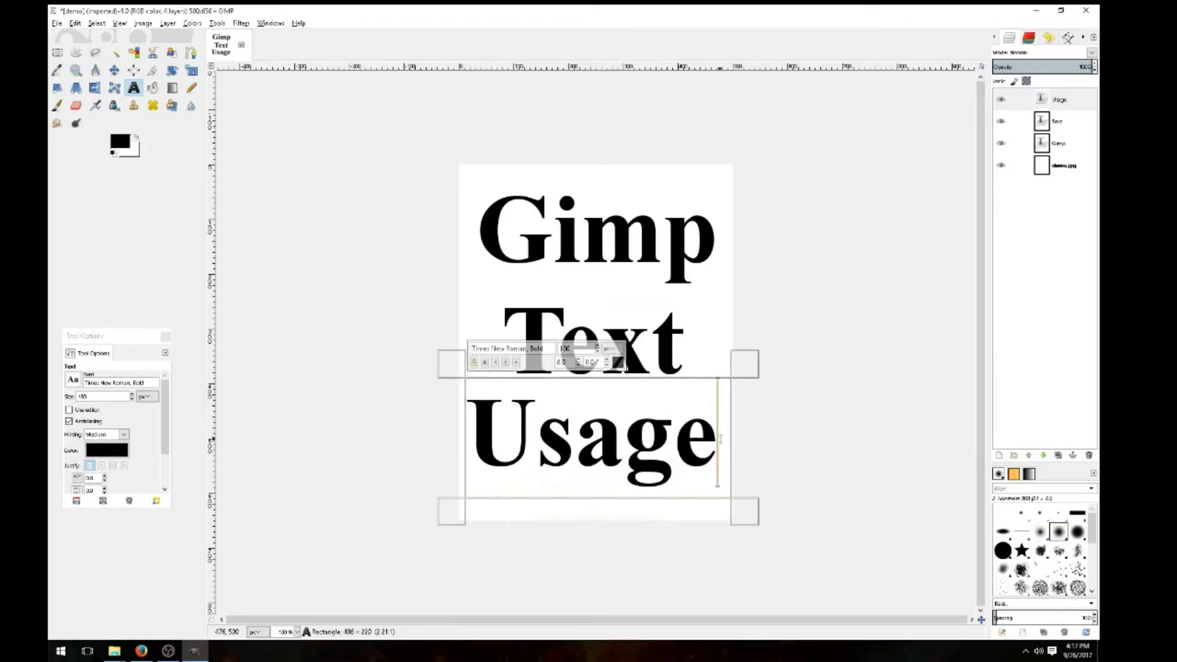
left_click(112, 395)
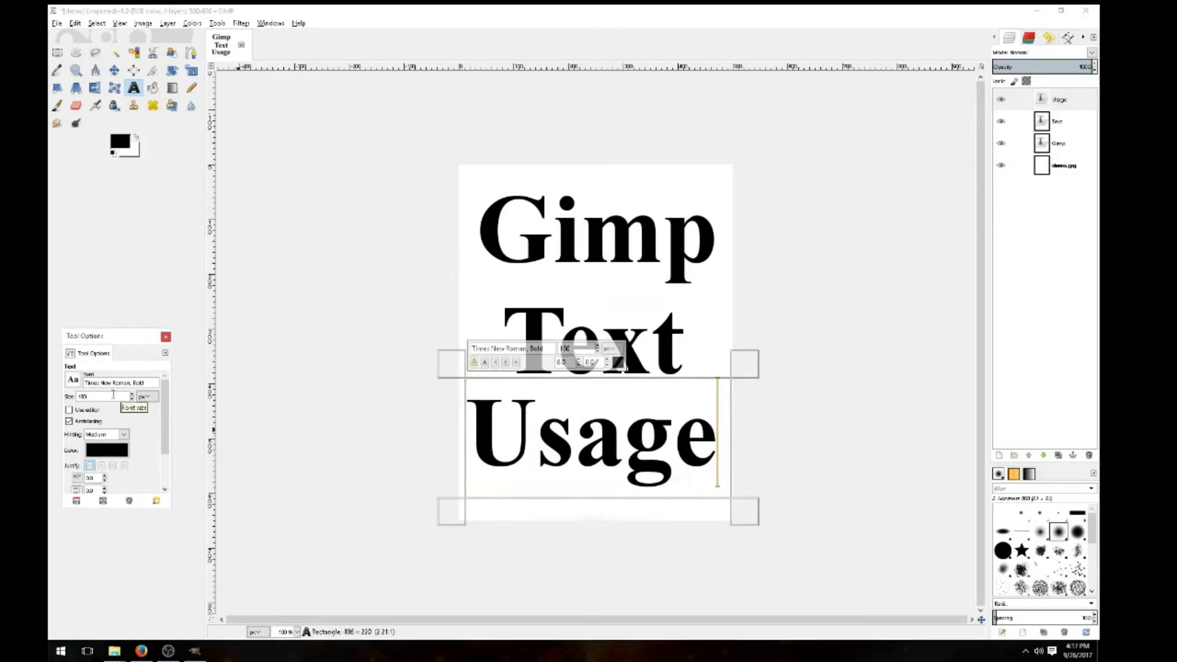
key("BackSpace")
type("50")
left_click(707, 428)
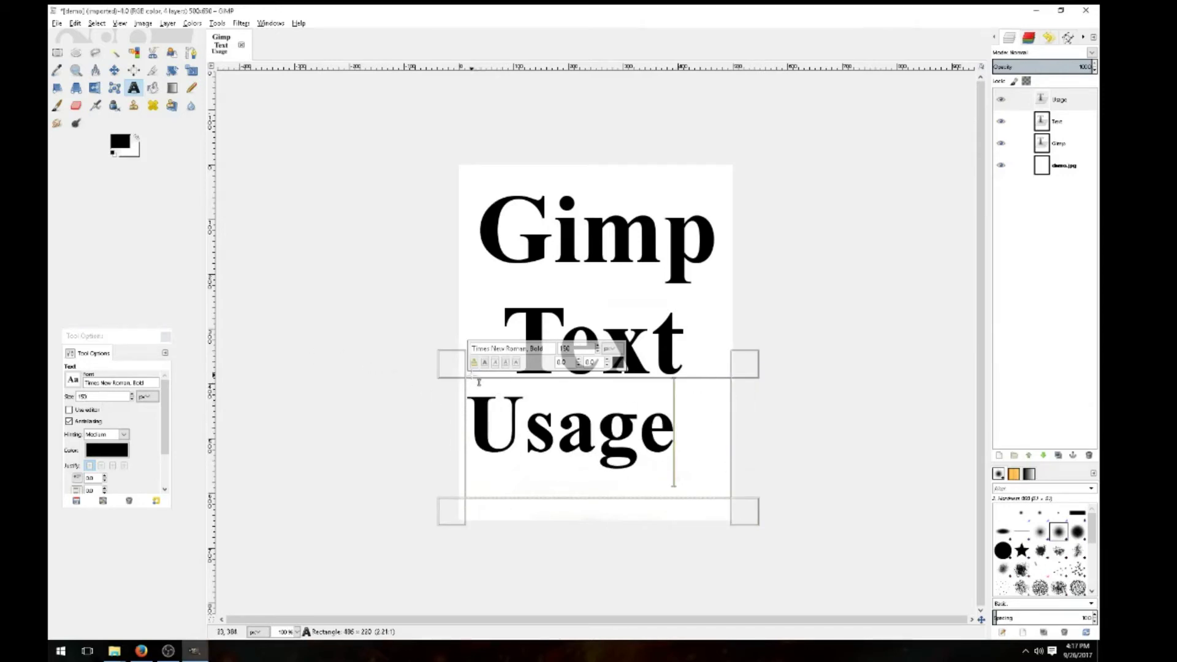
left_click_drag(466, 379, 485, 395)
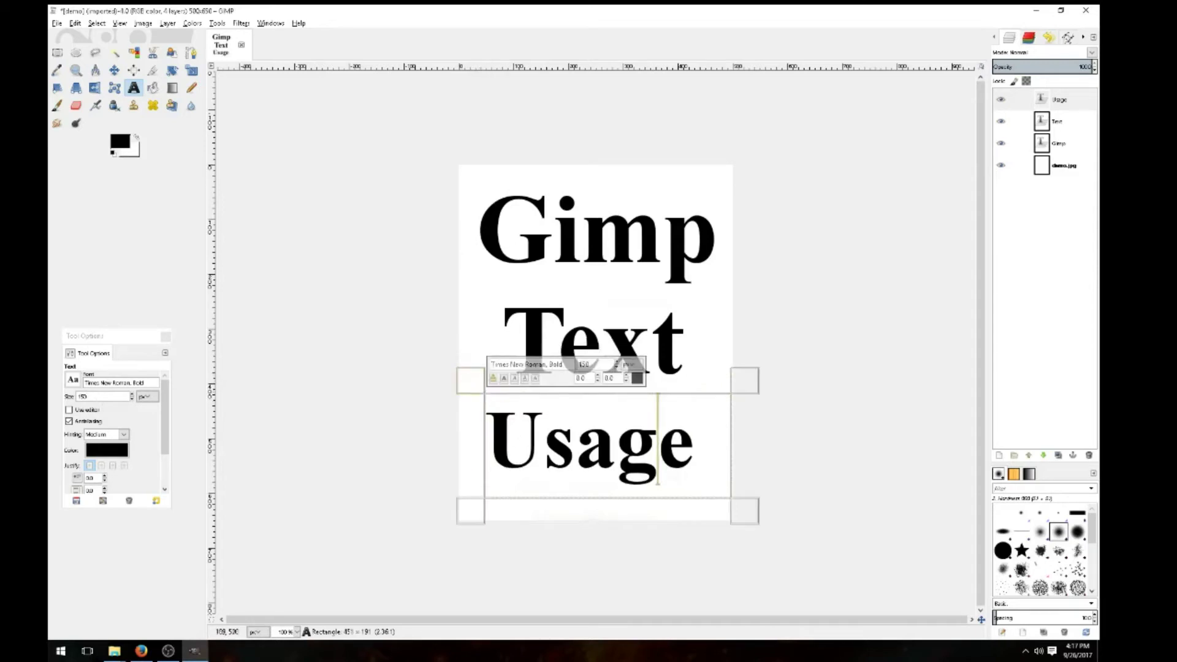
Reshape the "Text" box to about 411 × 186 px so the word sits slightly higher and further left under "Gimp".
left_click(592, 342)
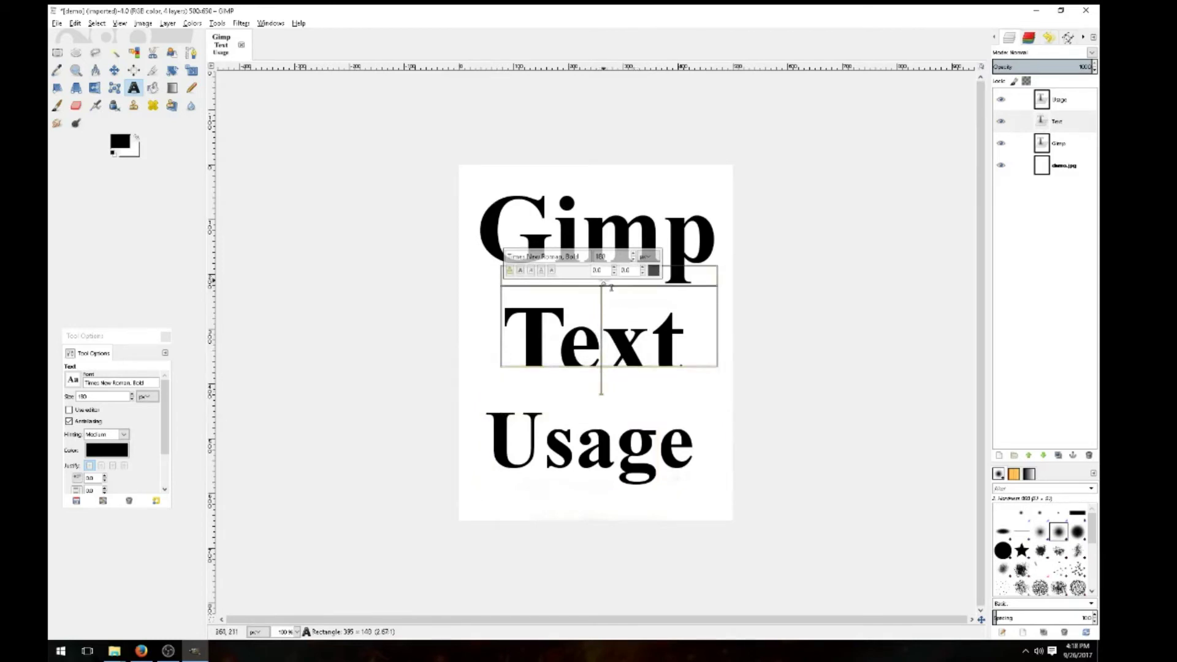
left_click_drag(605, 288, 602, 270)
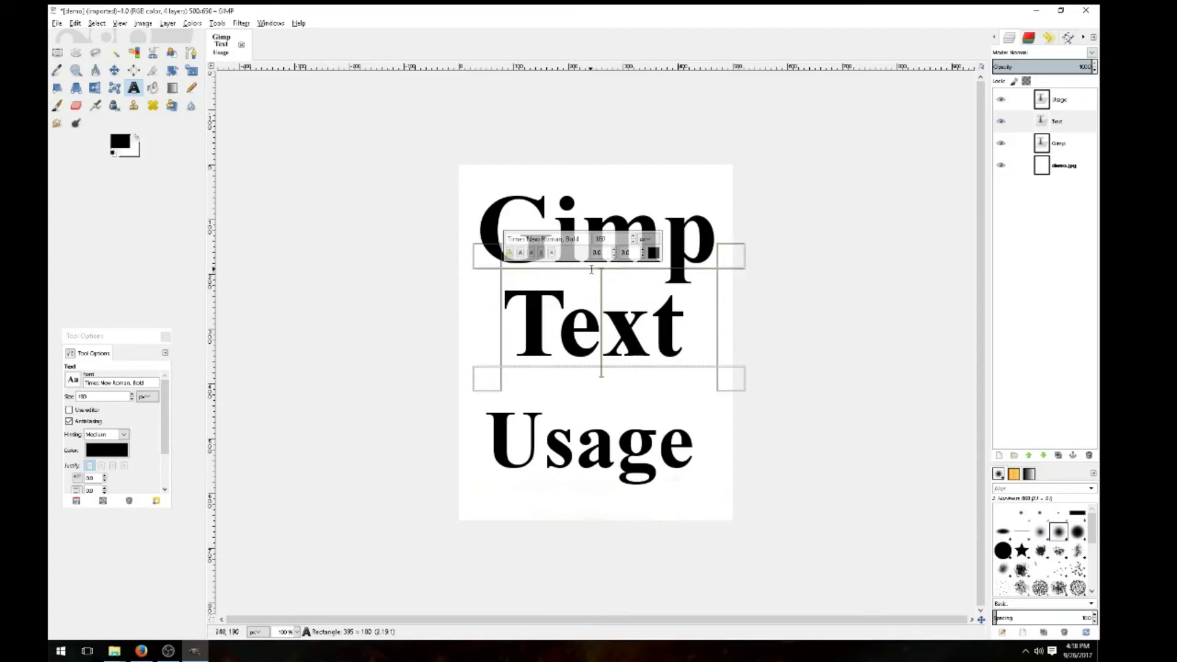
mouse_move(592, 269)
left_mouse_down()
mouse_move(590, 287)
mouse_move(591, 273)
left_mouse_up()
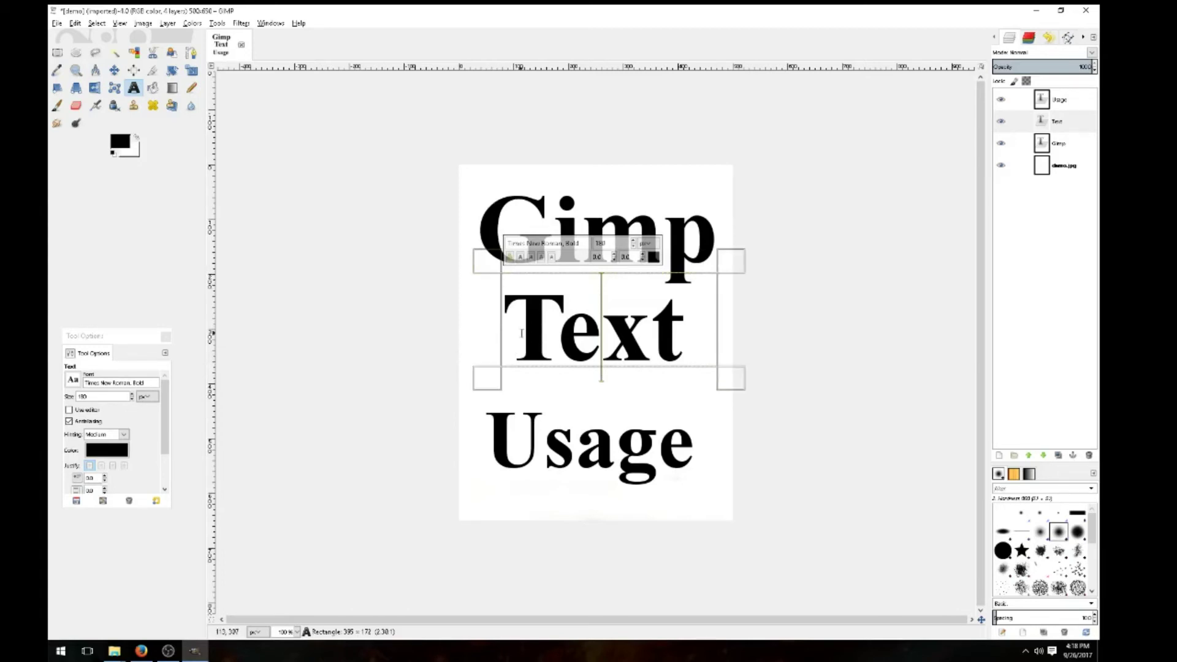
left_click_drag(502, 366, 493, 364)
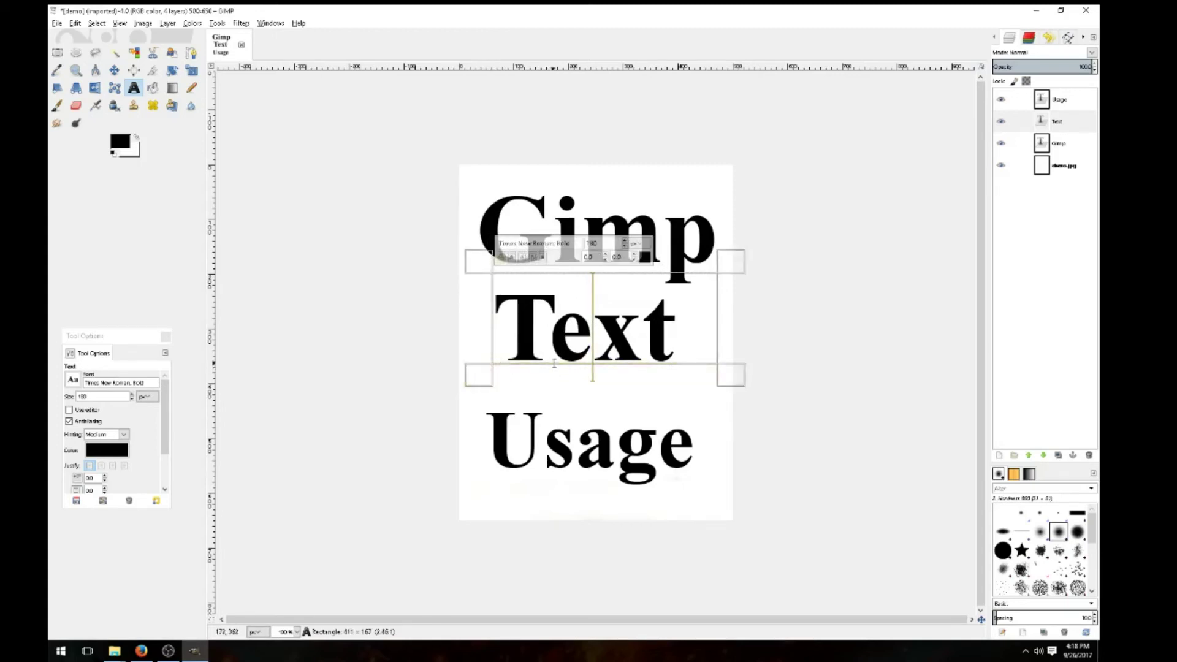
mouse_move(553, 363)
left_mouse_down()
mouse_move(540, 375)
mouse_move(558, 375)
left_mouse_up()
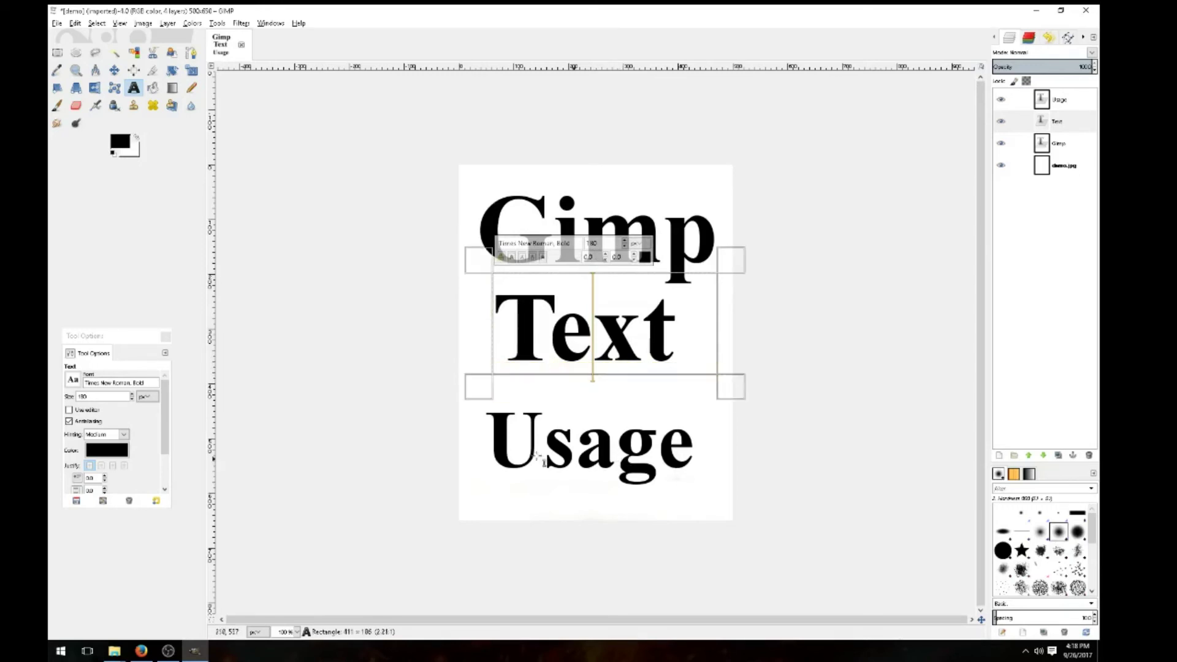
Reshape the "Usage" box to about 422 × 215 px so the word sits closer beneath "Text" and slightly further right.
left_click(576, 452)
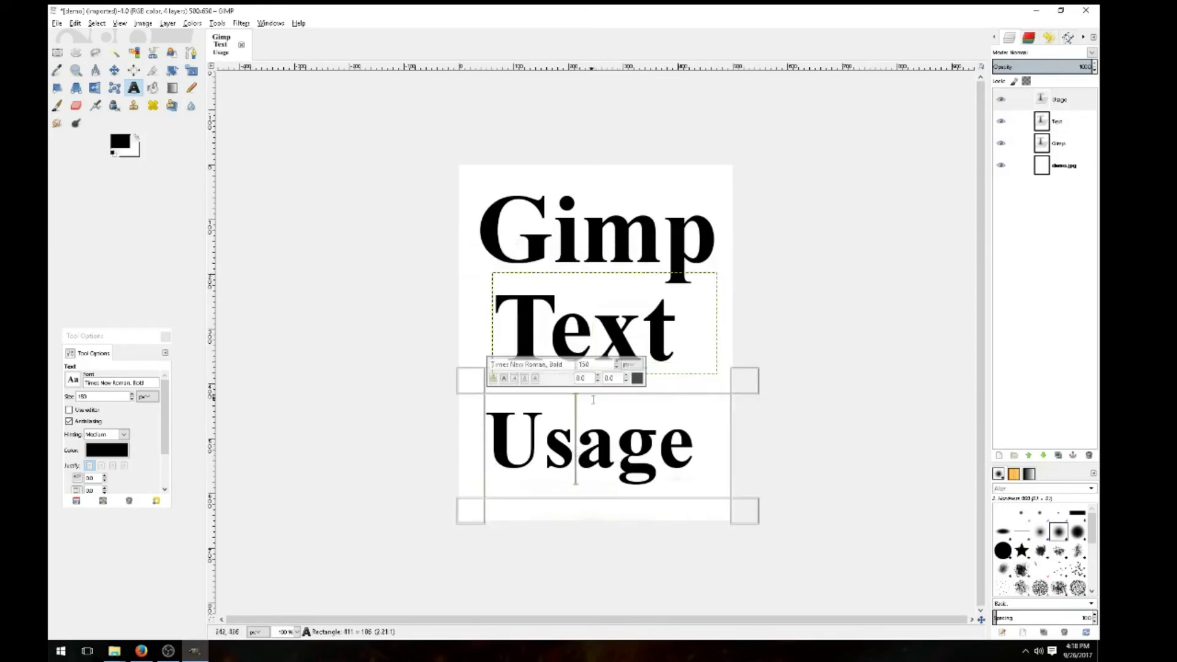
left_click_drag(600, 390, 600, 379)
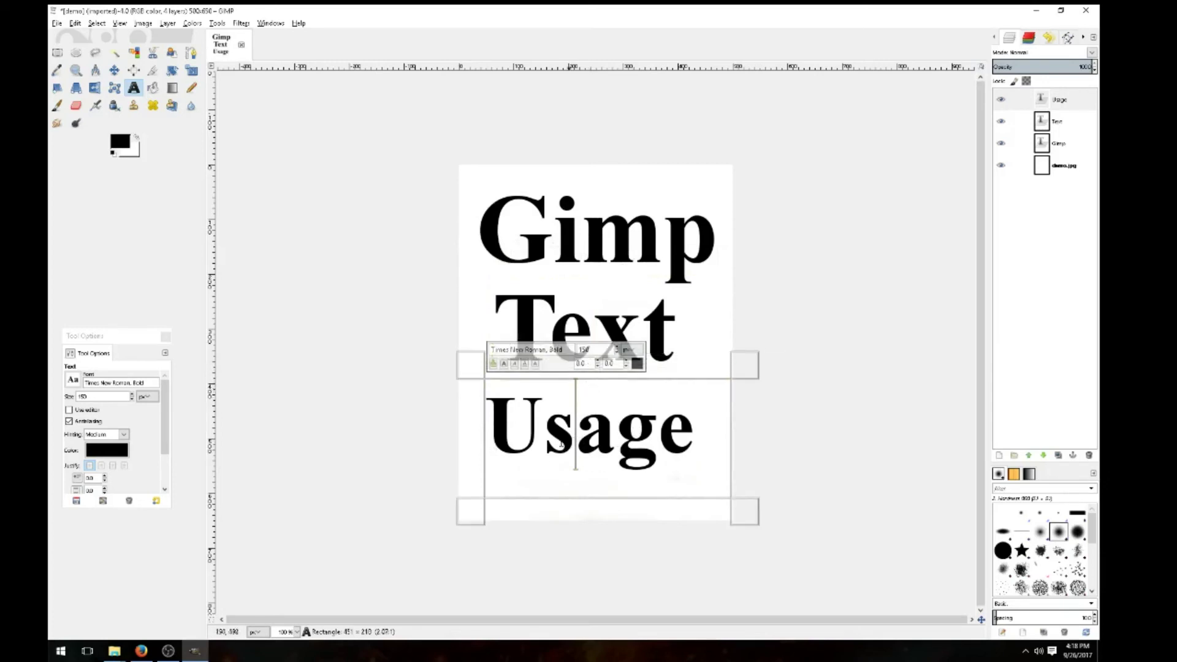
left_click_drag(484, 499, 499, 498)
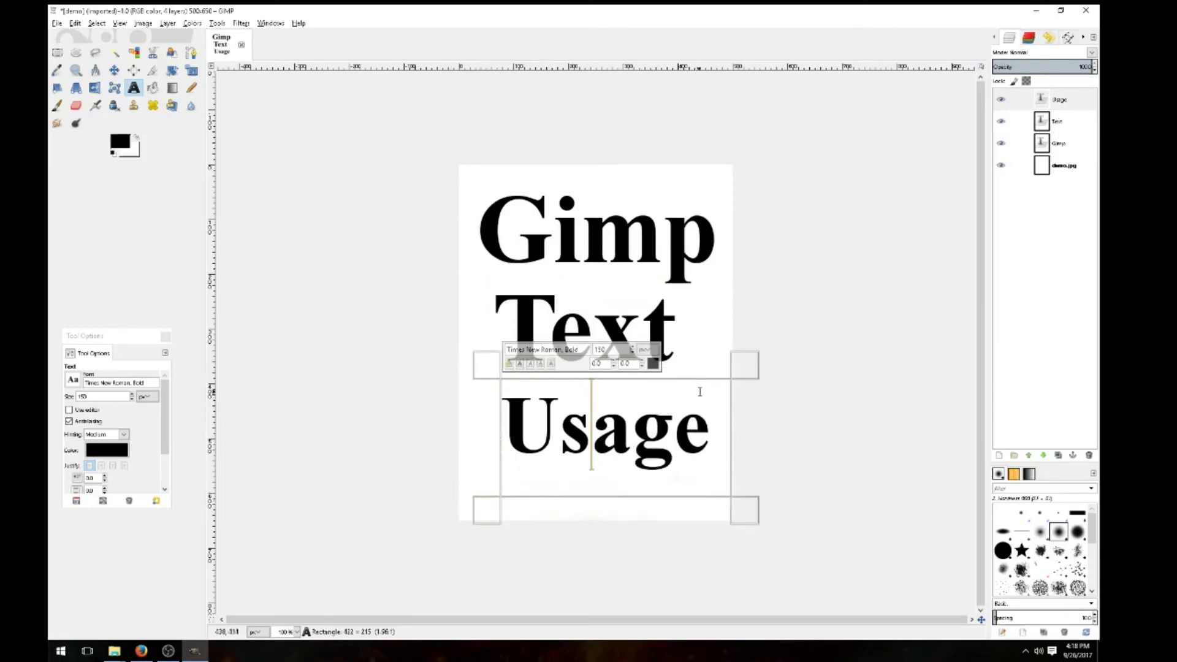
Bring the remaining Text tool options for spacing, box mode and language into view.
left_click(163, 423)
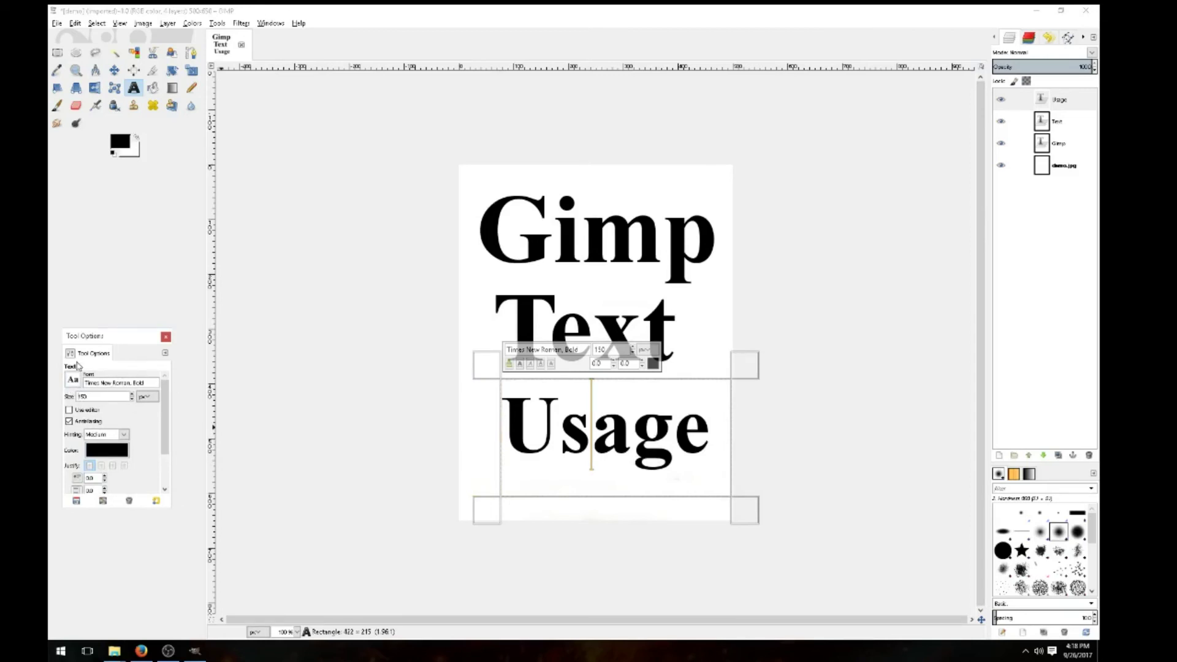
left_click_drag(166, 420, 164, 489)
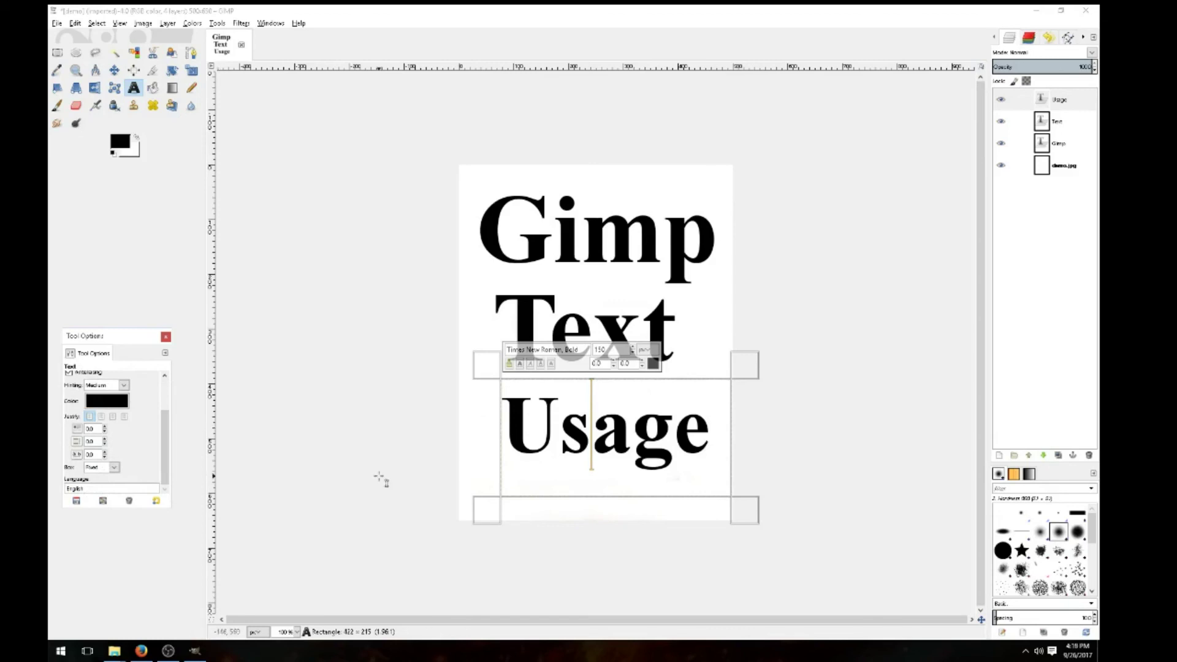